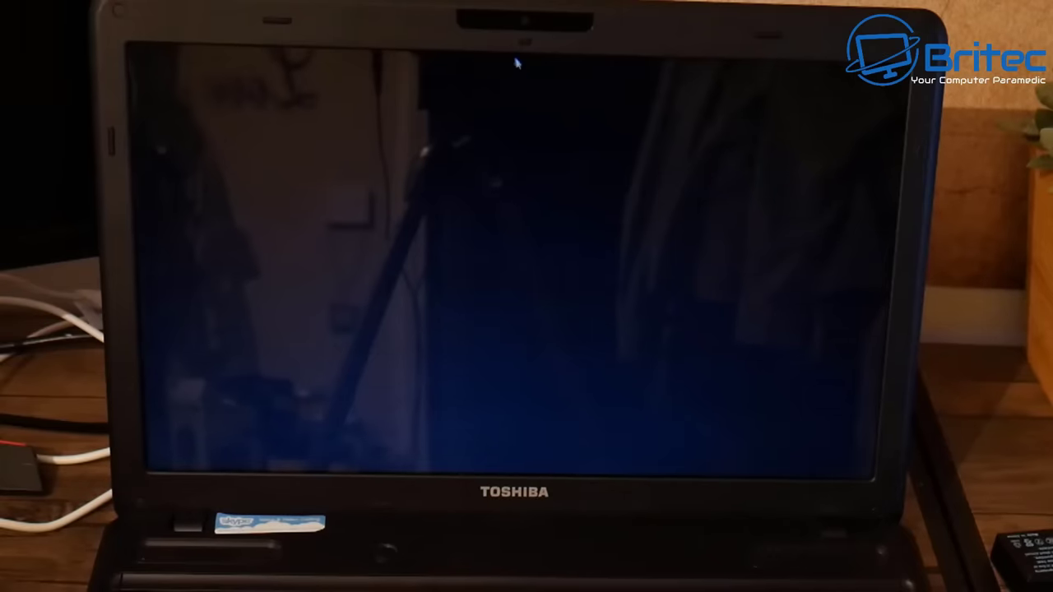
# Wake the black-screen laptop, sign in, and dismiss the lock screen to reach the sign-in screen.
pyautogui.press('XF86PowerOff')
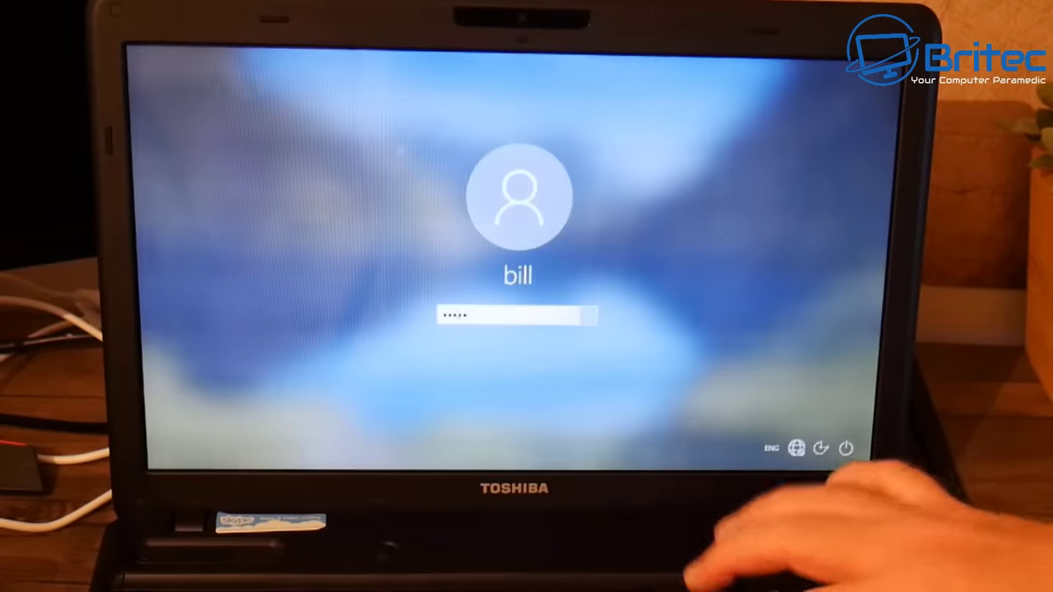
pyautogui.press('Return')
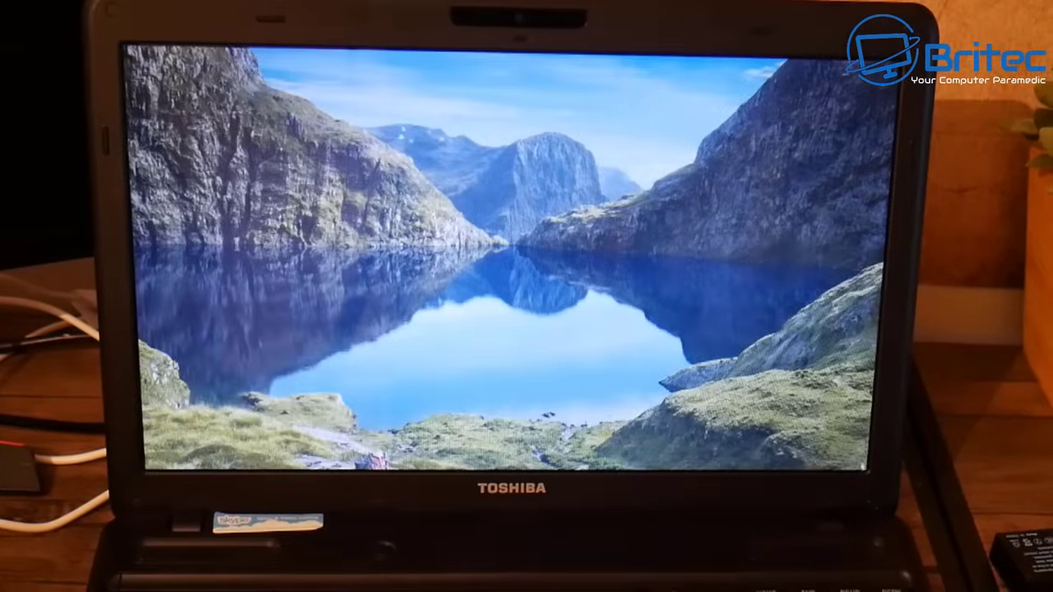
pyautogui.press('Return')
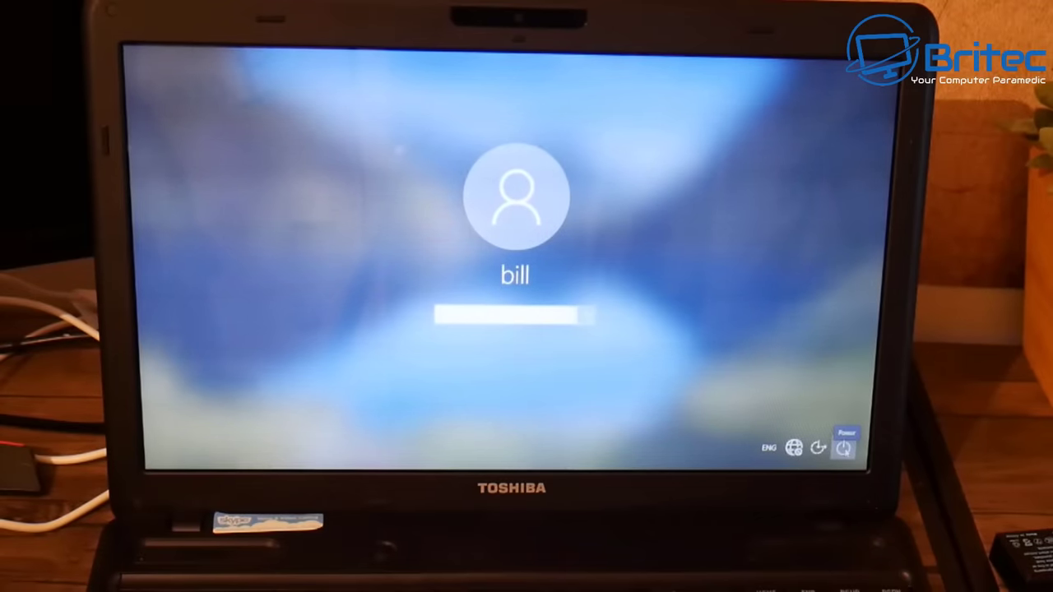
pyautogui.click(843, 447)
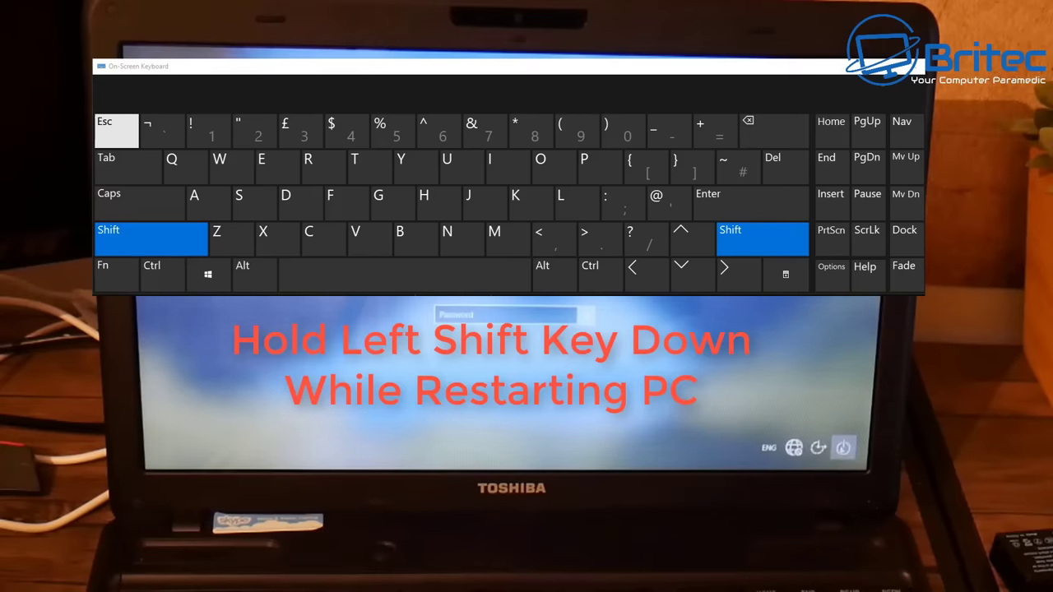
# Shift-restart from the sign-in power menu, choosing Restart anyway, to boot into recovery.
pyautogui.click(843, 448)
pyautogui.keyDown('shift'); pyautogui.click(843, 424); pyautogui.keyUp('shift')
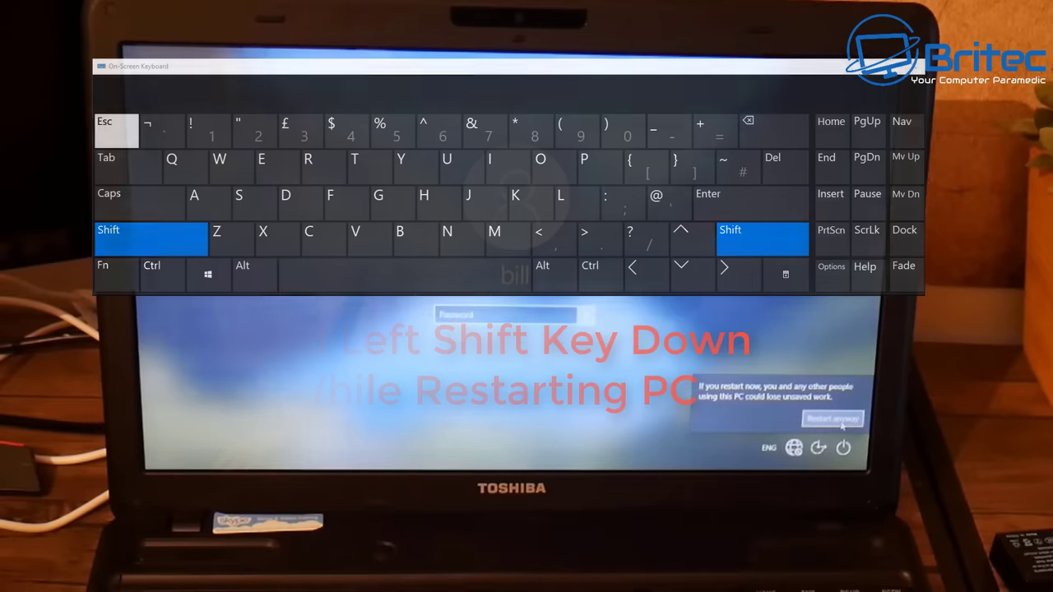
pyautogui.keyDown('shift'); pyautogui.click(841, 424); pyautogui.keyUp('shift')
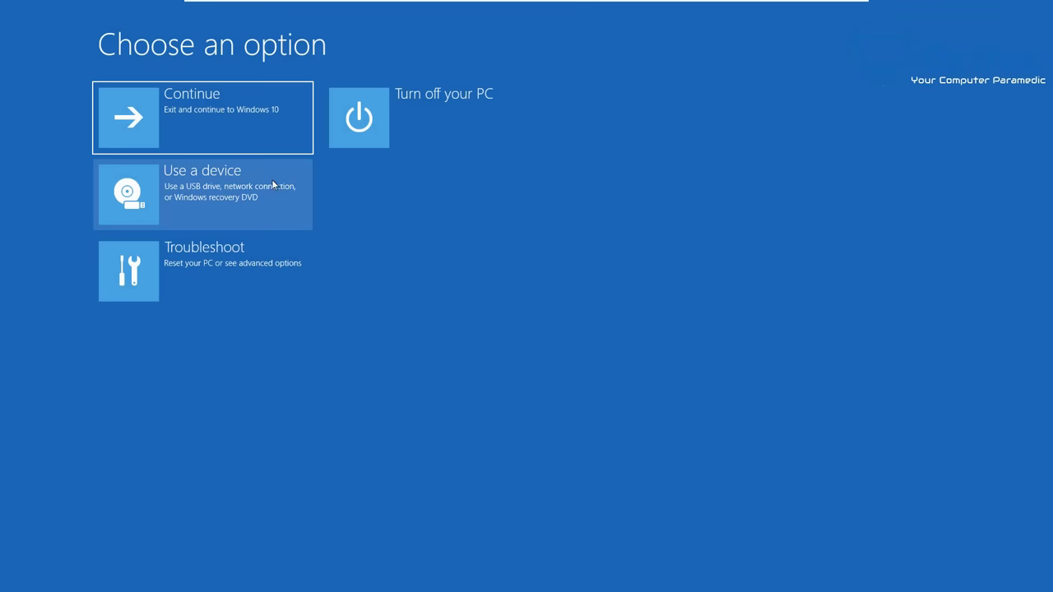
# Run Startup Repair from Troubleshoot > Advanced options, authenticating with the account's password.
pyautogui.press('Down')
pyautogui.press('Down')
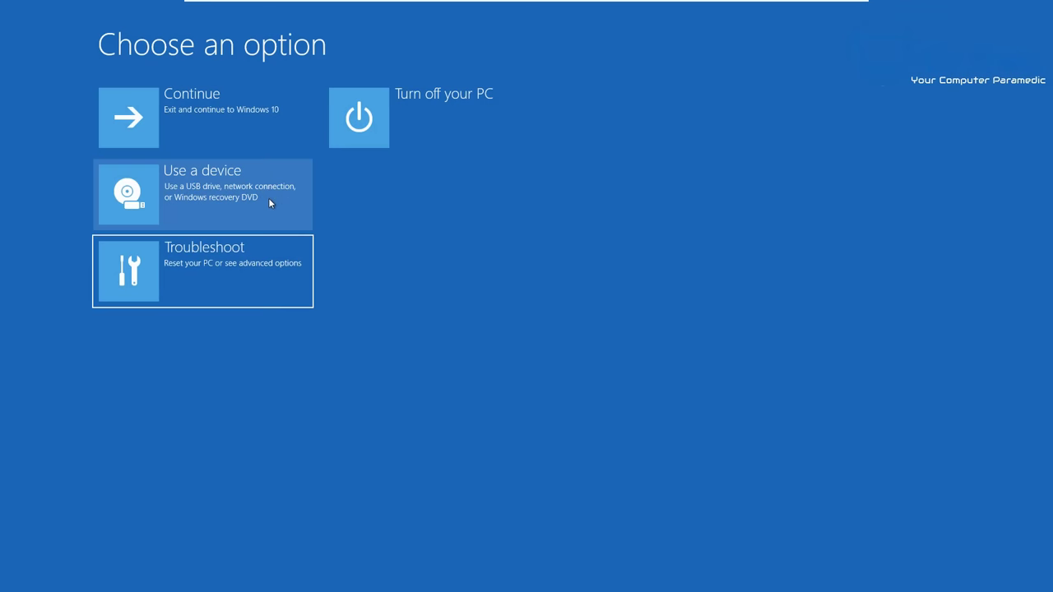
pyautogui.click(236, 280)
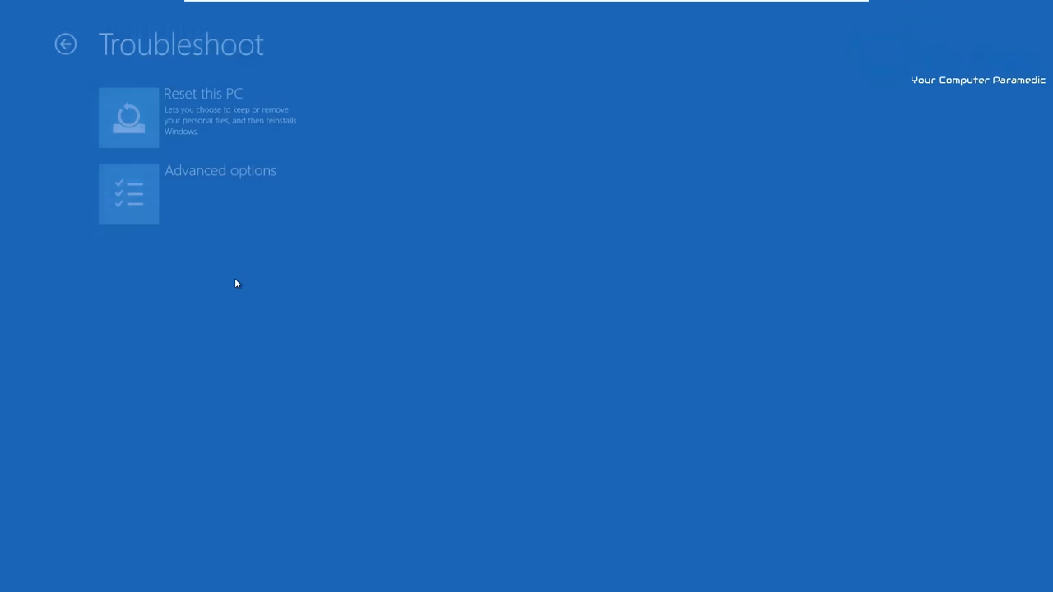
pyautogui.click(232, 198)
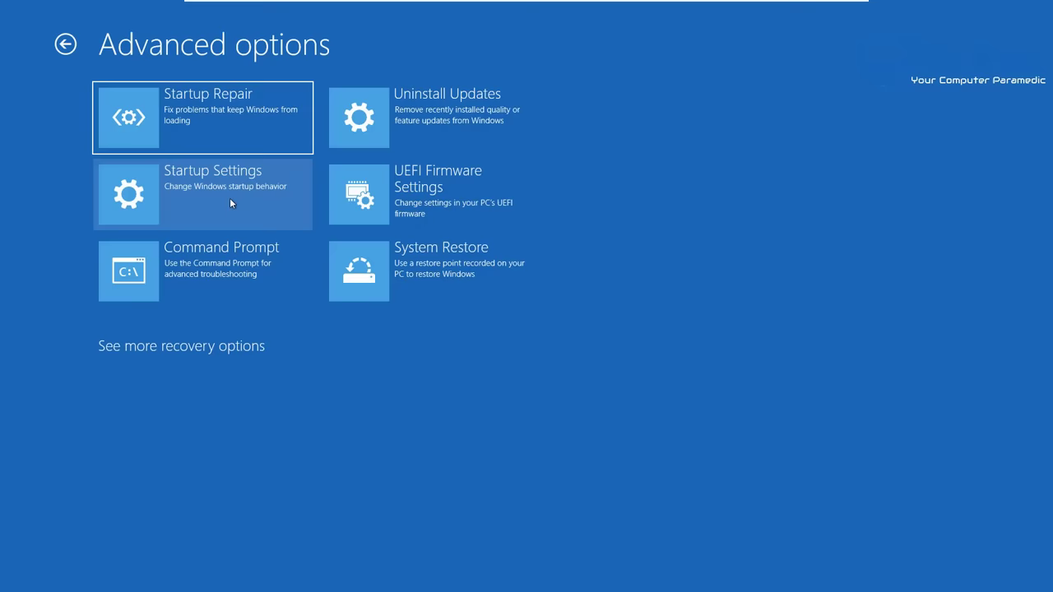
pyautogui.click(230, 119)
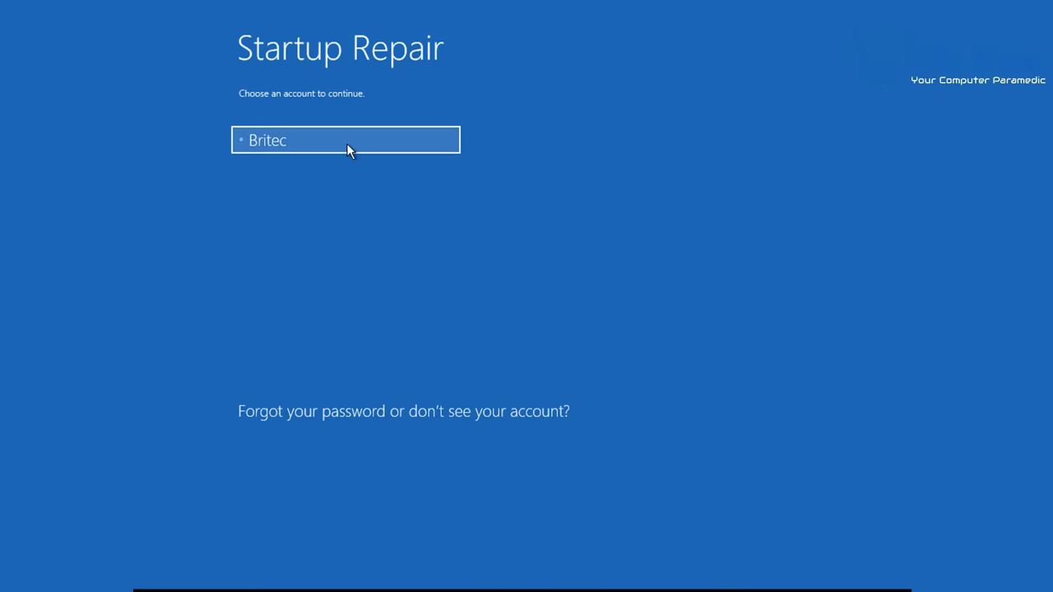
pyautogui.click(346, 144)
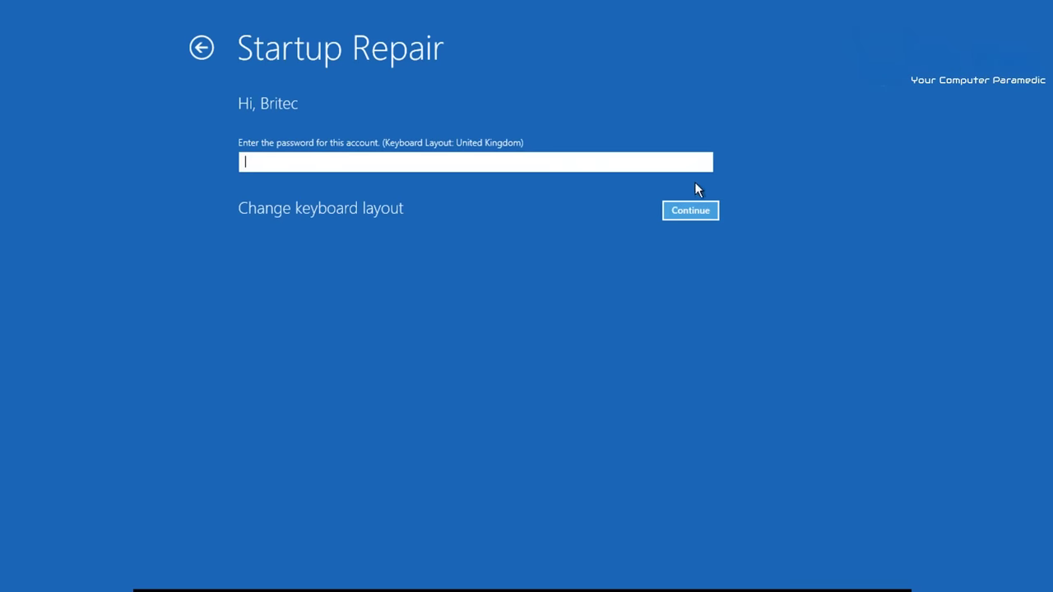
pyautogui.click(690, 211)
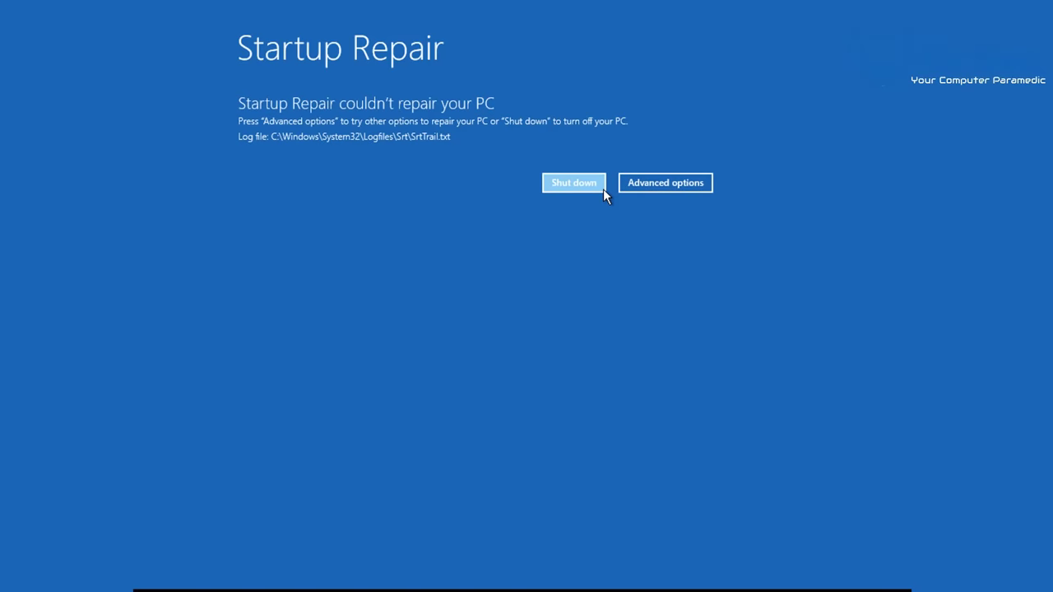
pyautogui.click(639, 187)
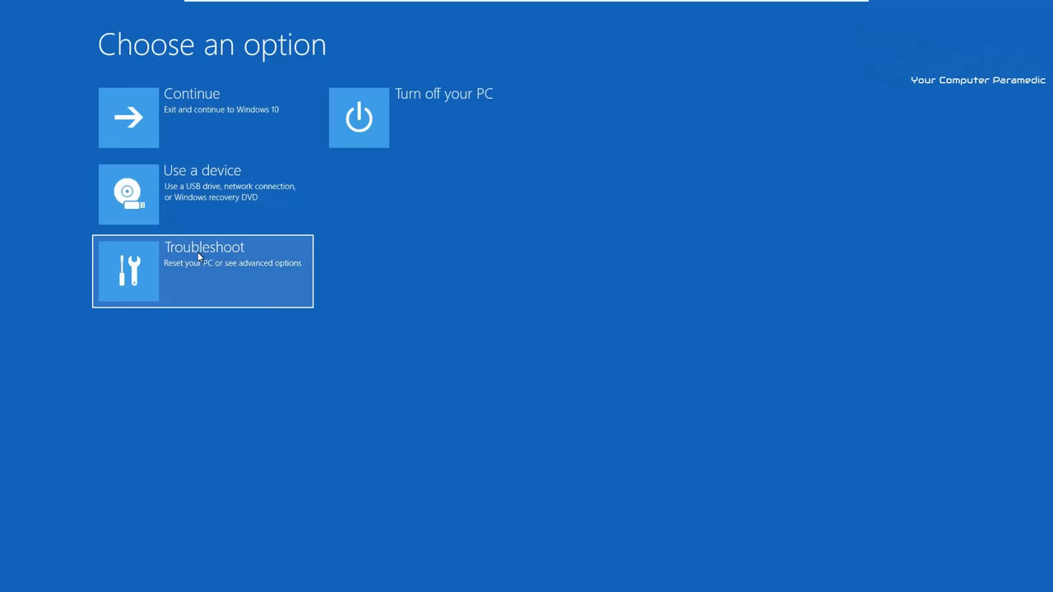
# Uninstall the latest quality update via Troubleshoot > Advanced options > Uninstall Updates, after account sign-in.
pyautogui.click(221, 289)
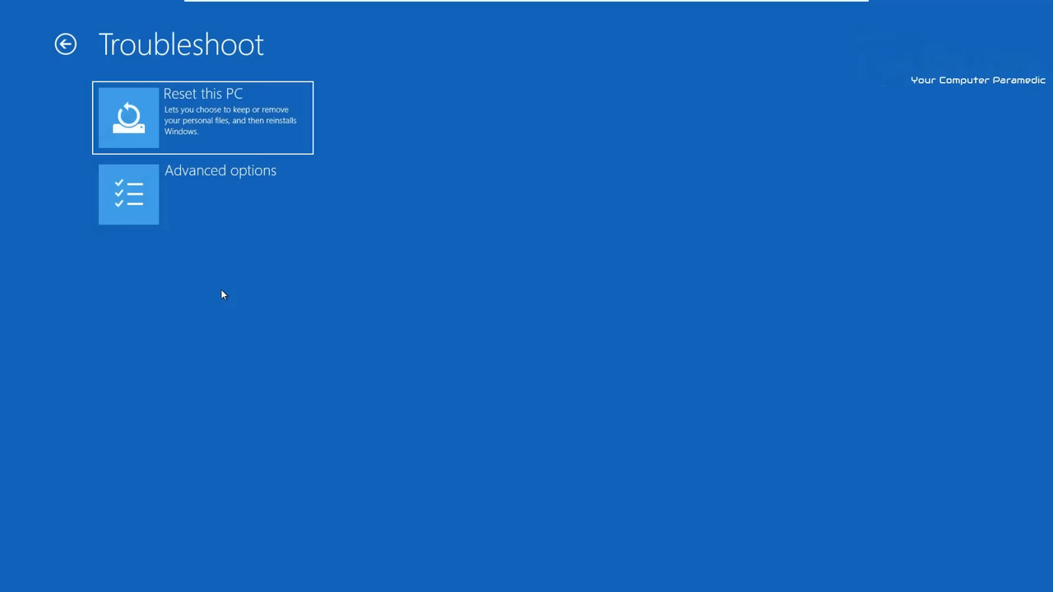
pyautogui.click(217, 216)
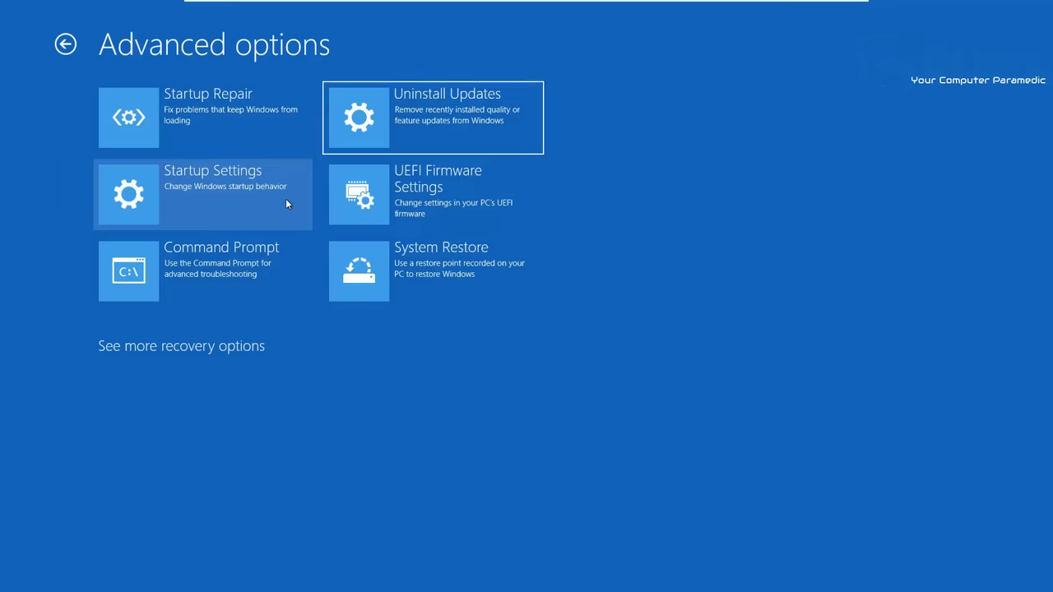
pyautogui.click(416, 132)
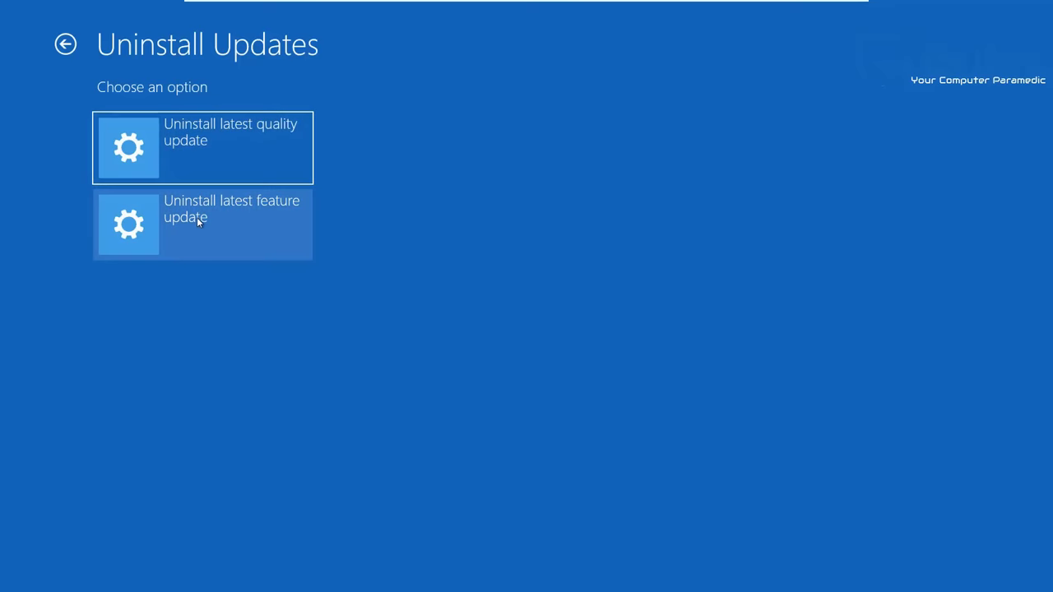
pyautogui.click(217, 160)
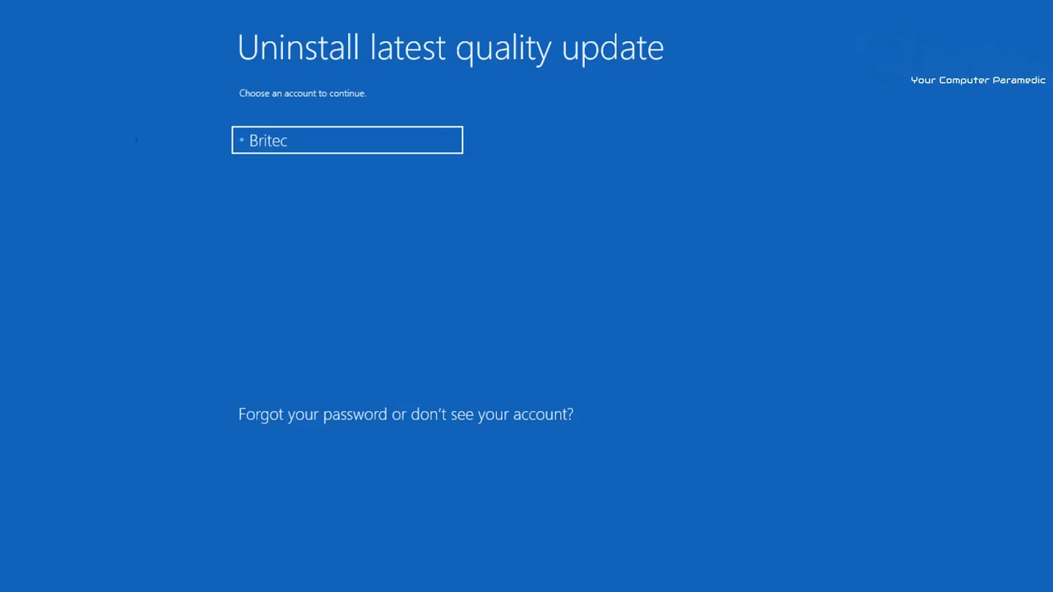
pyautogui.click(274, 140)
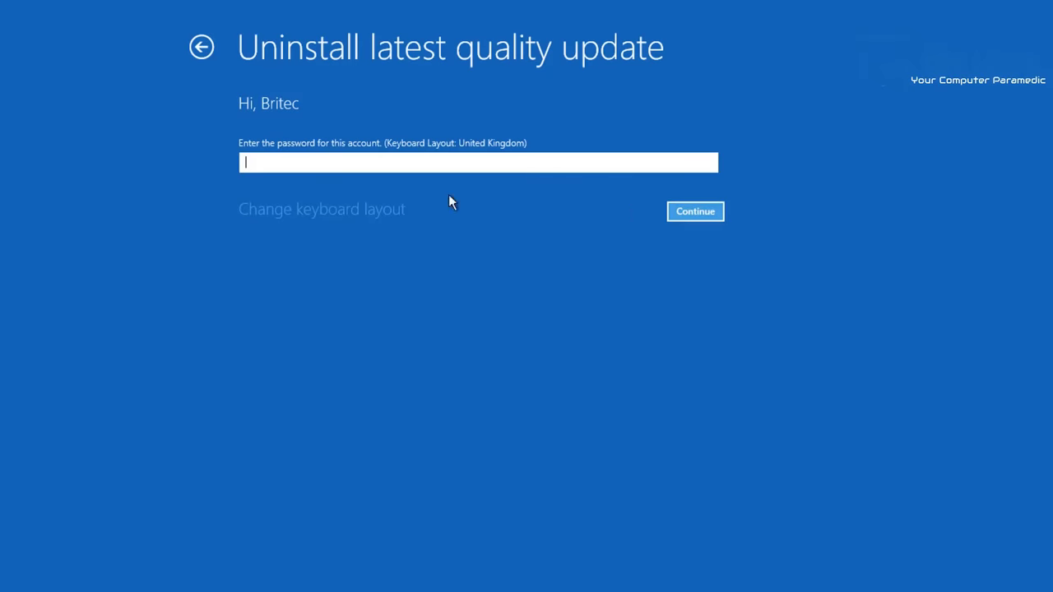
pyautogui.click(682, 210)
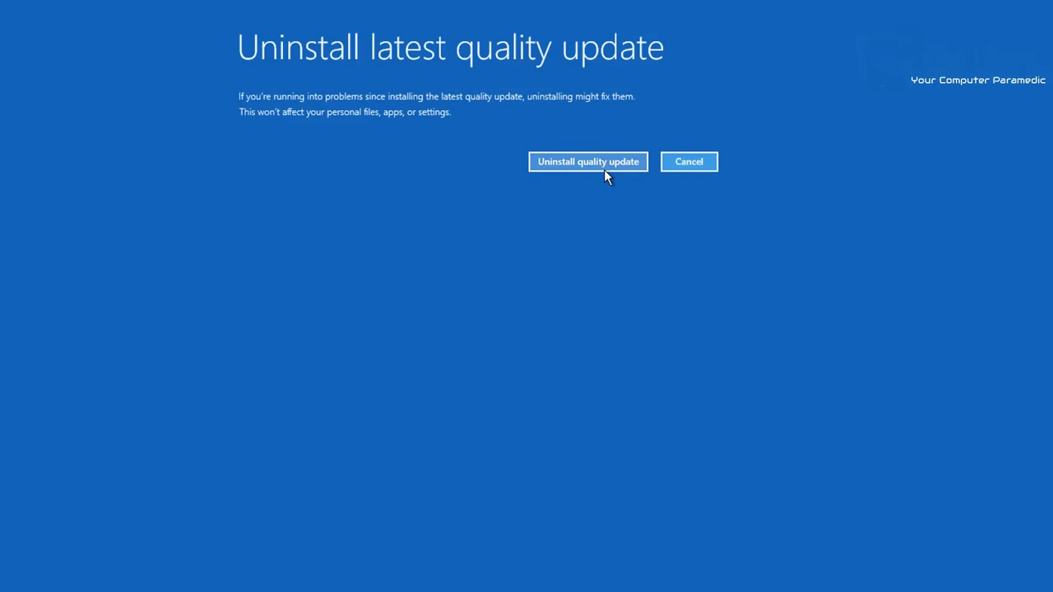
pyautogui.click(605, 170)
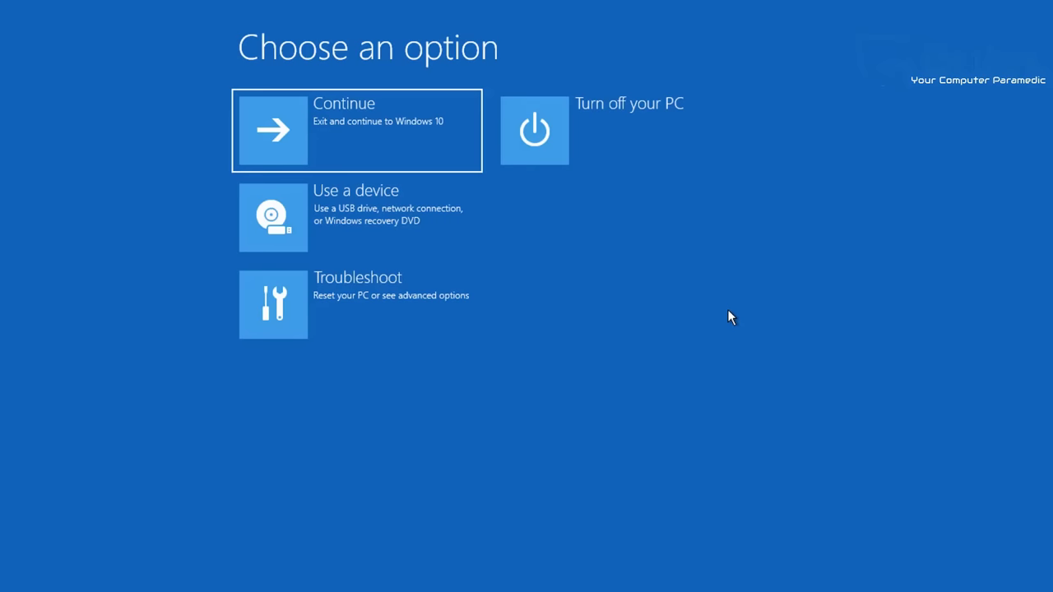
pyautogui.press('Down')
pyautogui.press('Down')
pyautogui.click(420, 314)
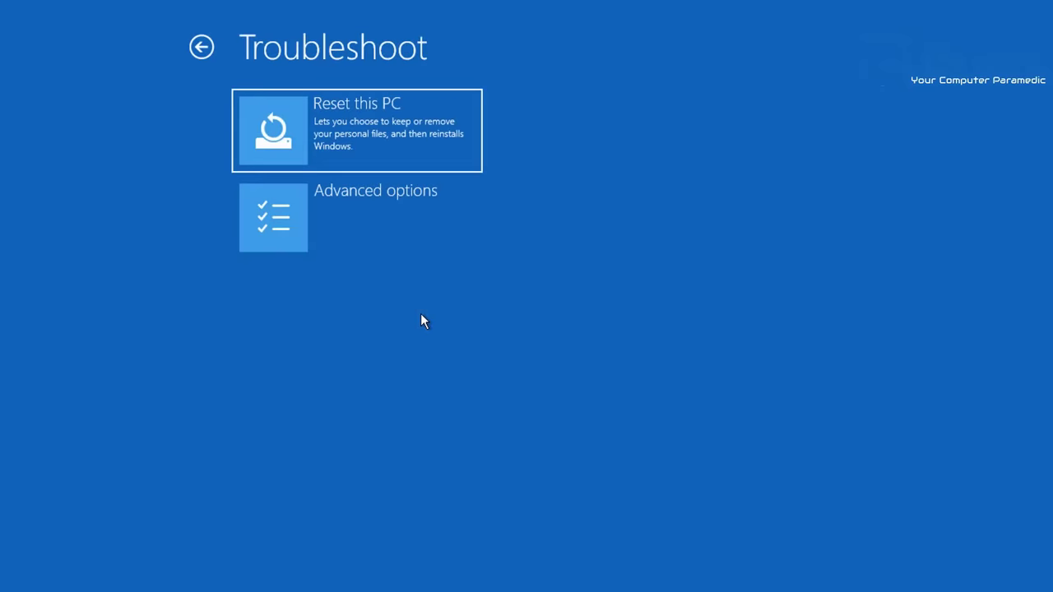
pyautogui.click(387, 224)
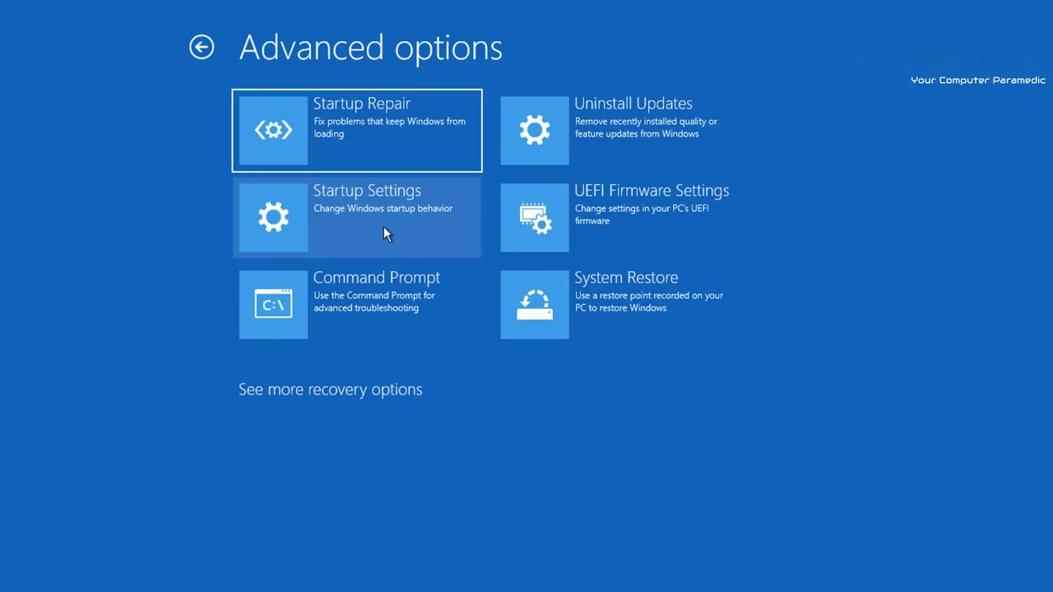
pyautogui.press('Down')
pyautogui.press('Down')
pyautogui.press('Right')
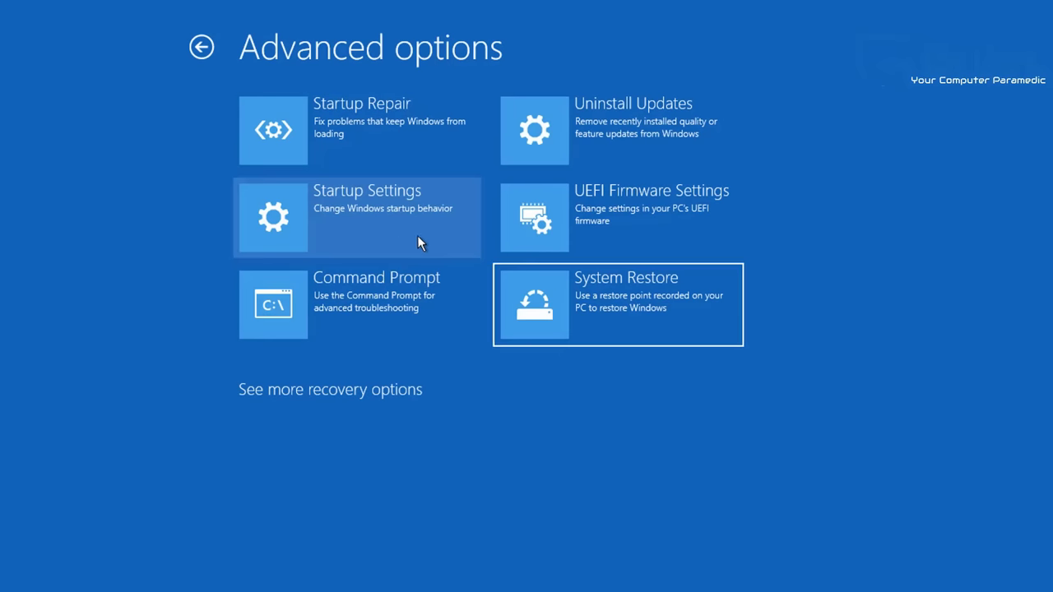
pyautogui.click(603, 299)
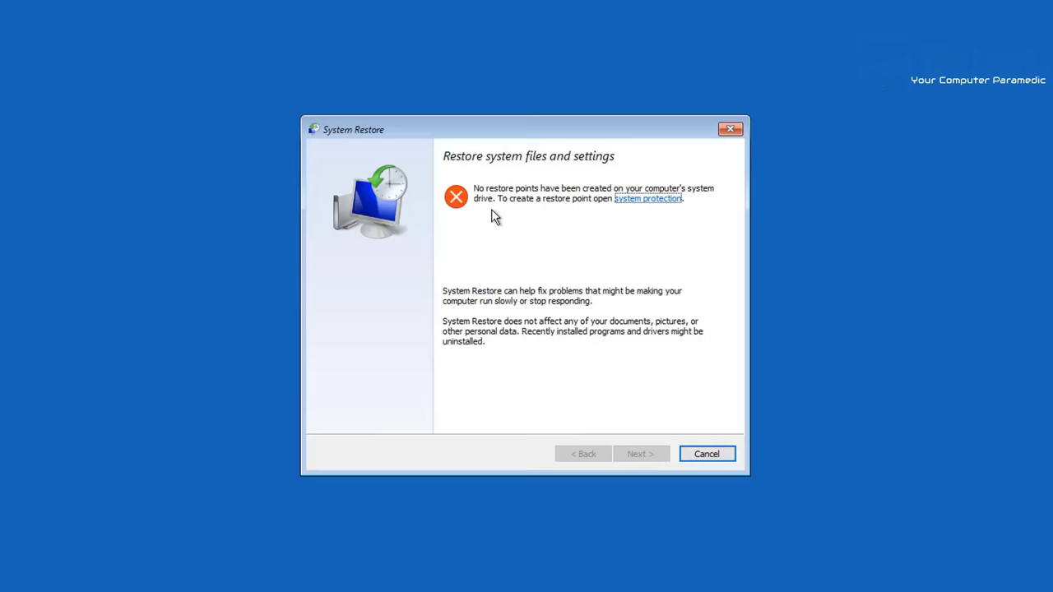
pyautogui.click(708, 454)
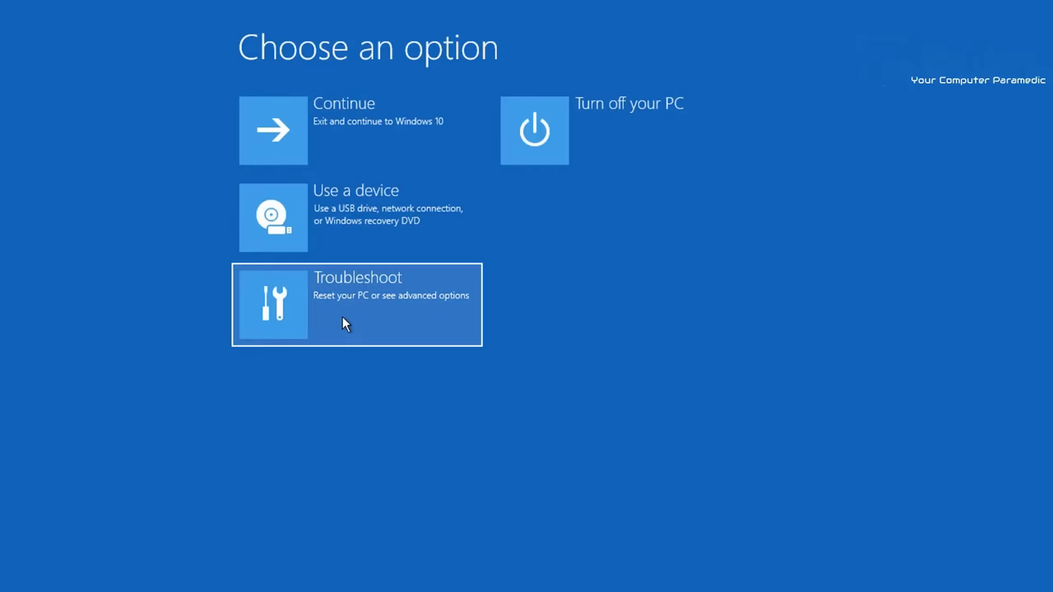
# Open Startup Settings under Troubleshoot > Advanced options and restart to choose a startup mode.
pyautogui.click(342, 317)
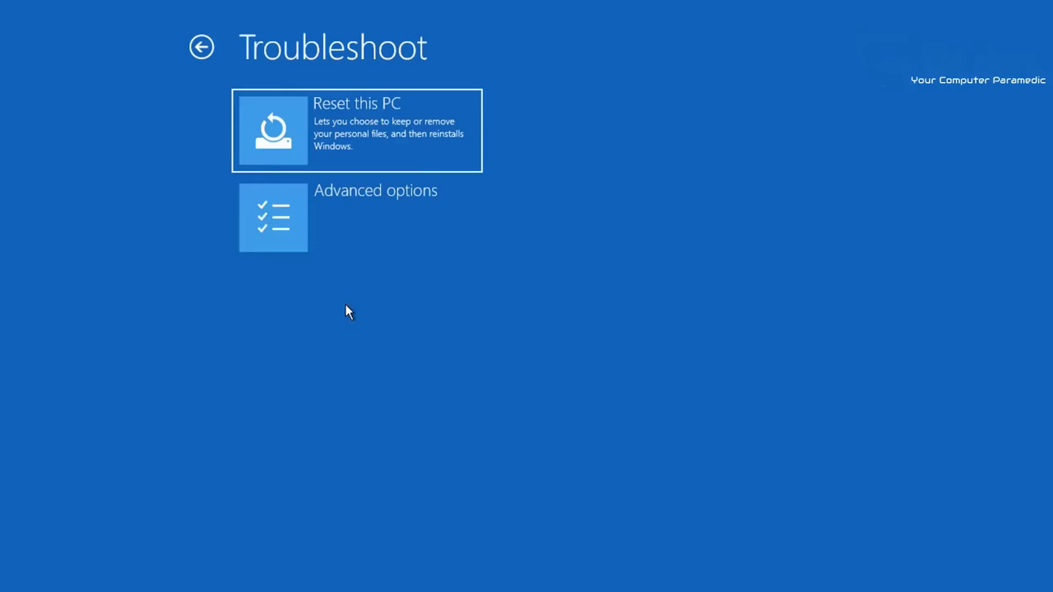
pyautogui.click(324, 237)
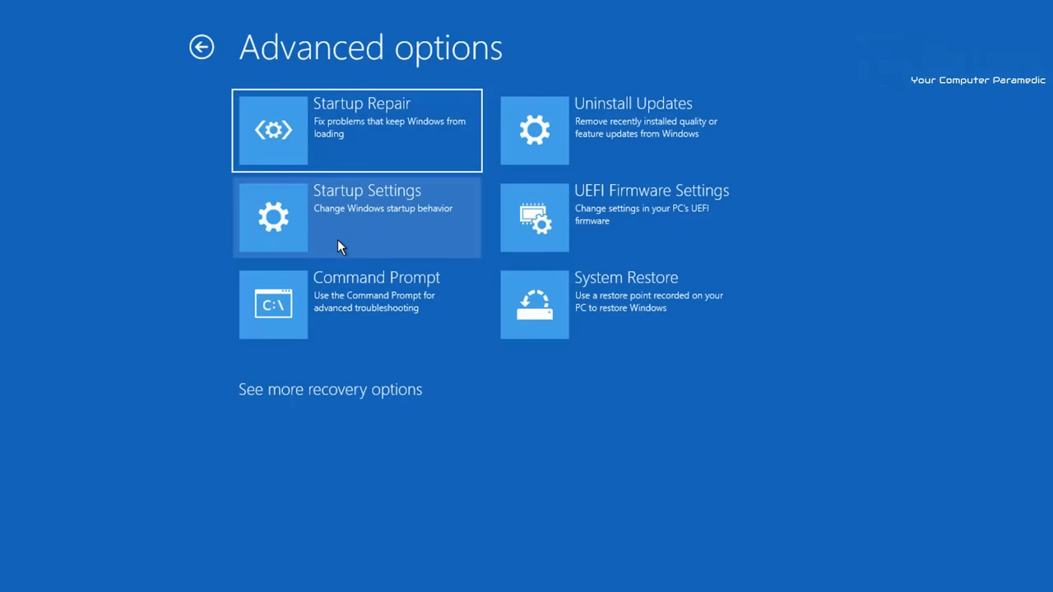
pyautogui.click(337, 240)
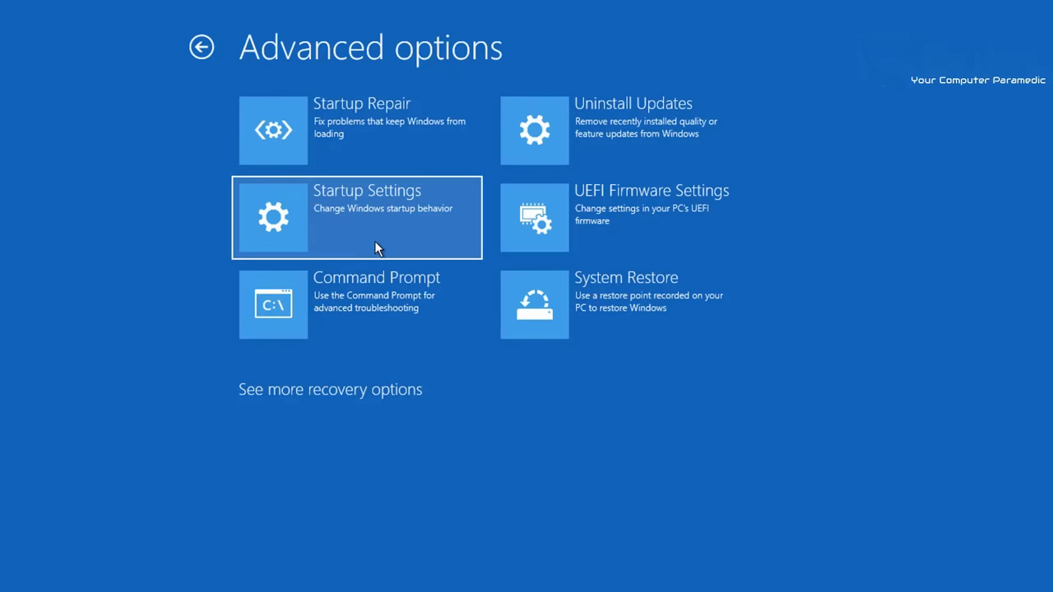
pyautogui.click(375, 243)
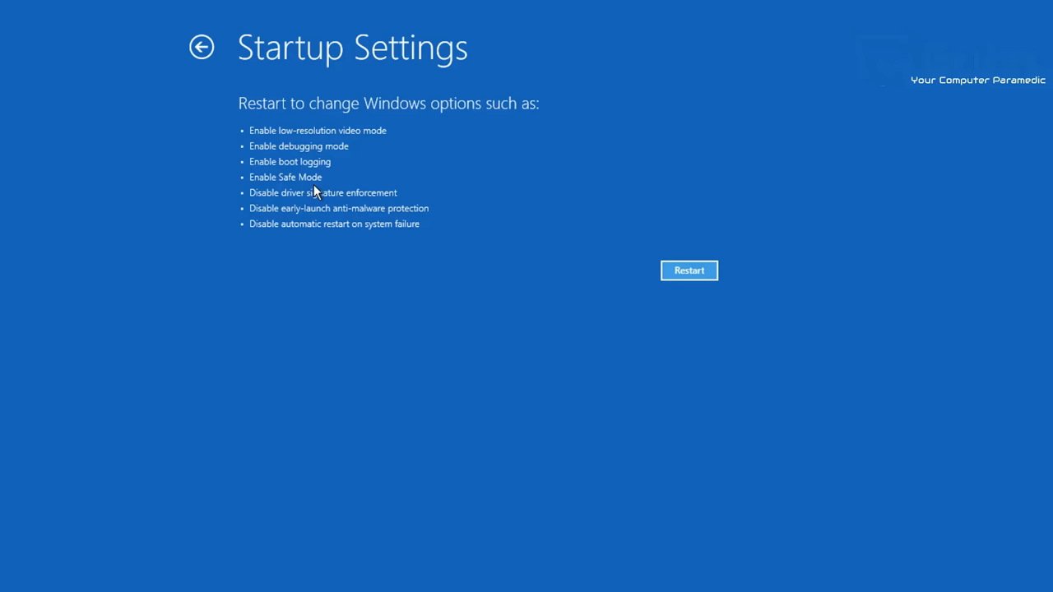
pyautogui.click(689, 268)
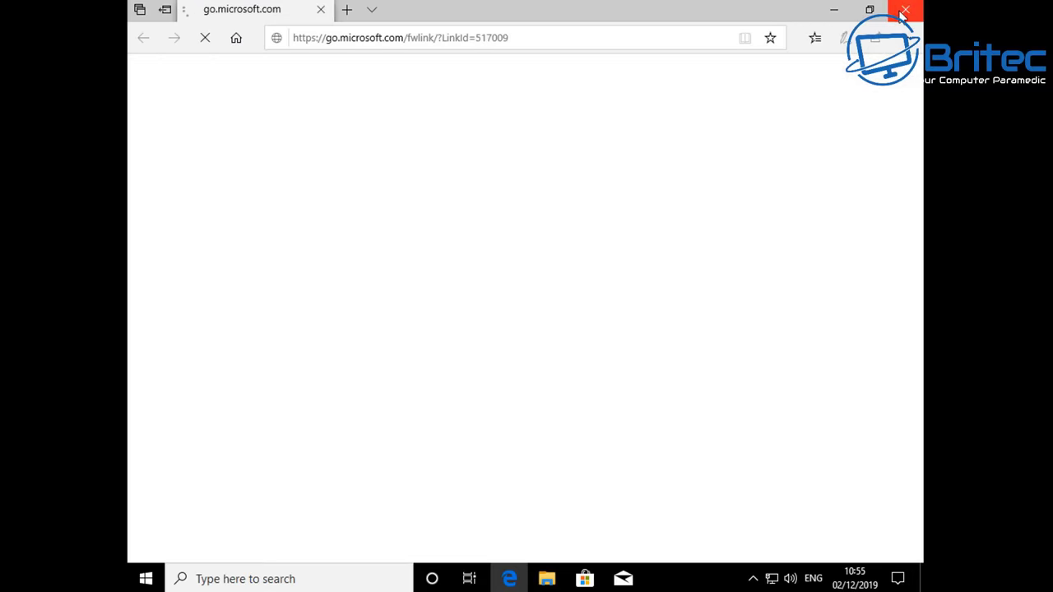
# Close the browser and open Device Manager from the Win+X menu.
pyautogui.click(903, 9)
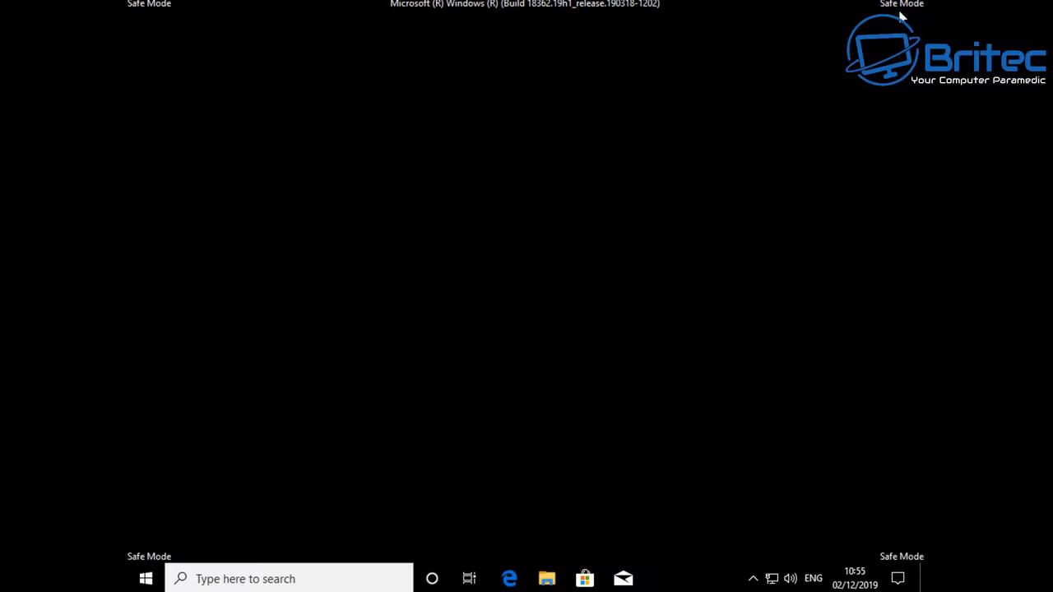
pyautogui.rightClick(145, 578)
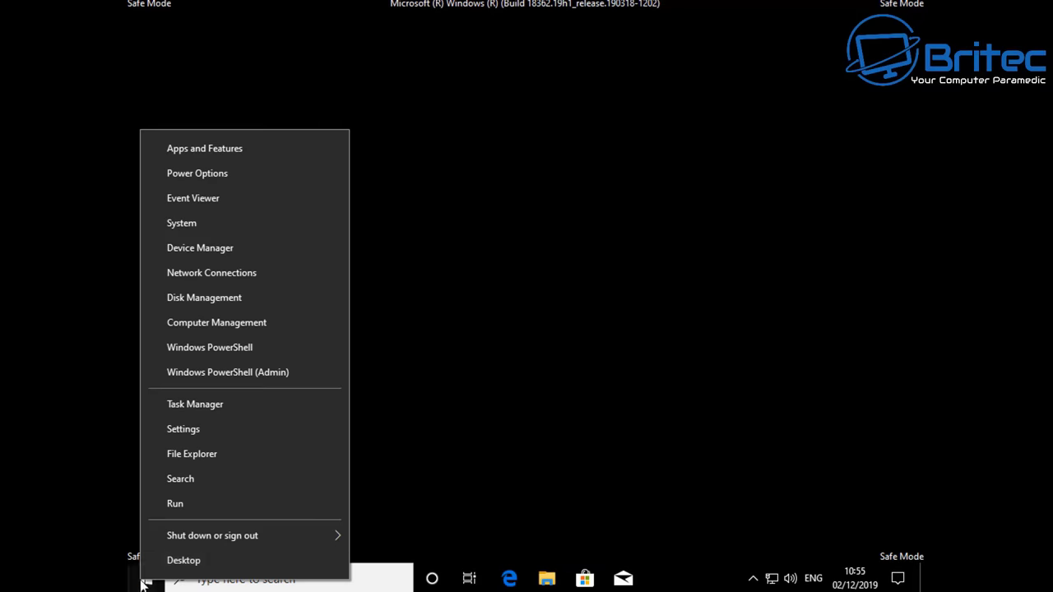
pyautogui.click(214, 249)
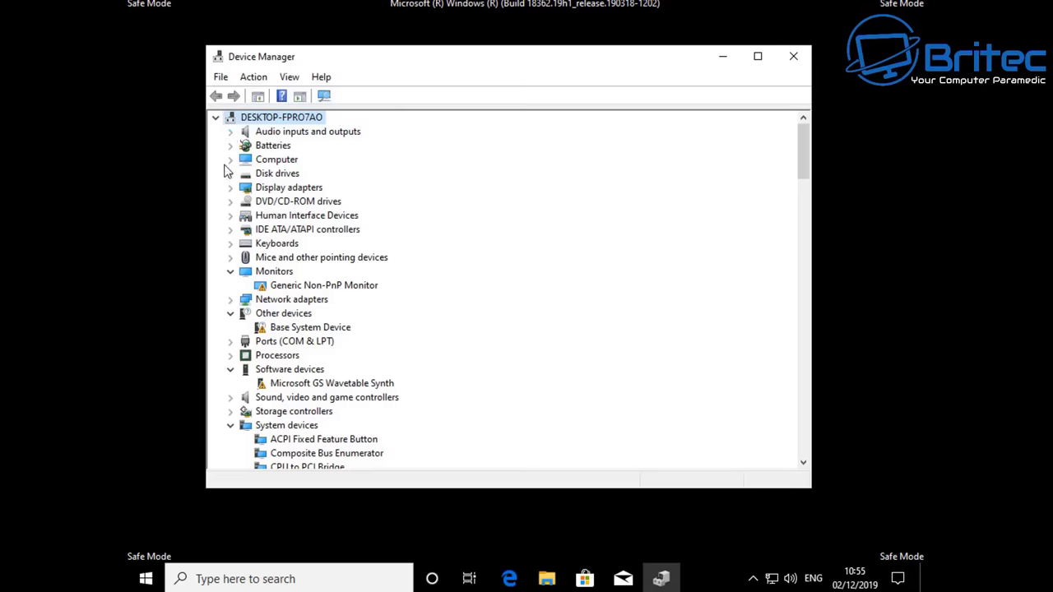
# Search automatically for an updated Microsoft Basic Display Adapter driver, then close Device Manager.
pyautogui.click(229, 188)
pyautogui.click(340, 204)
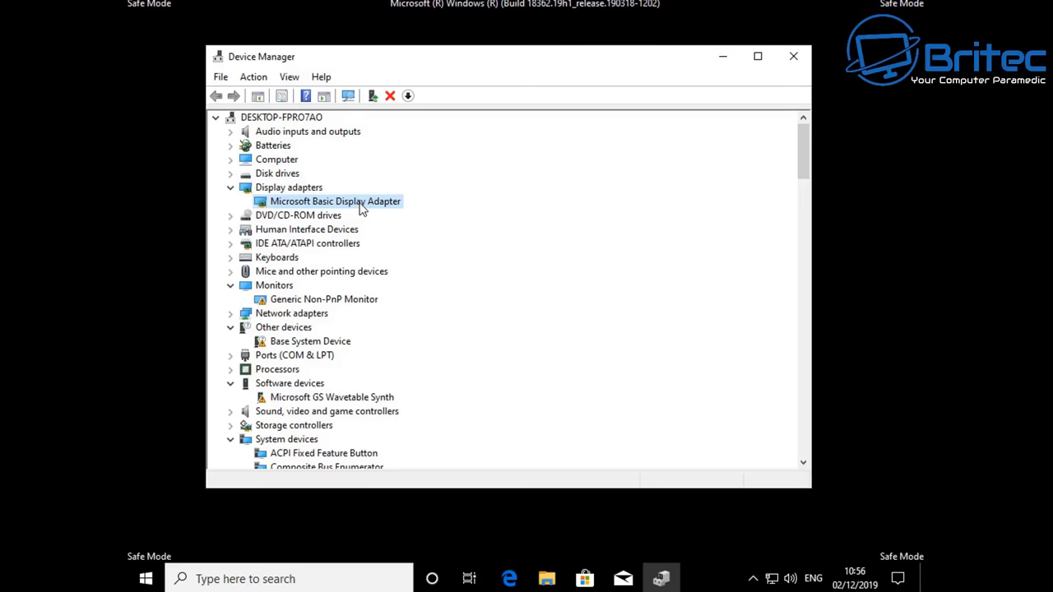
pyautogui.rightClick(360, 210)
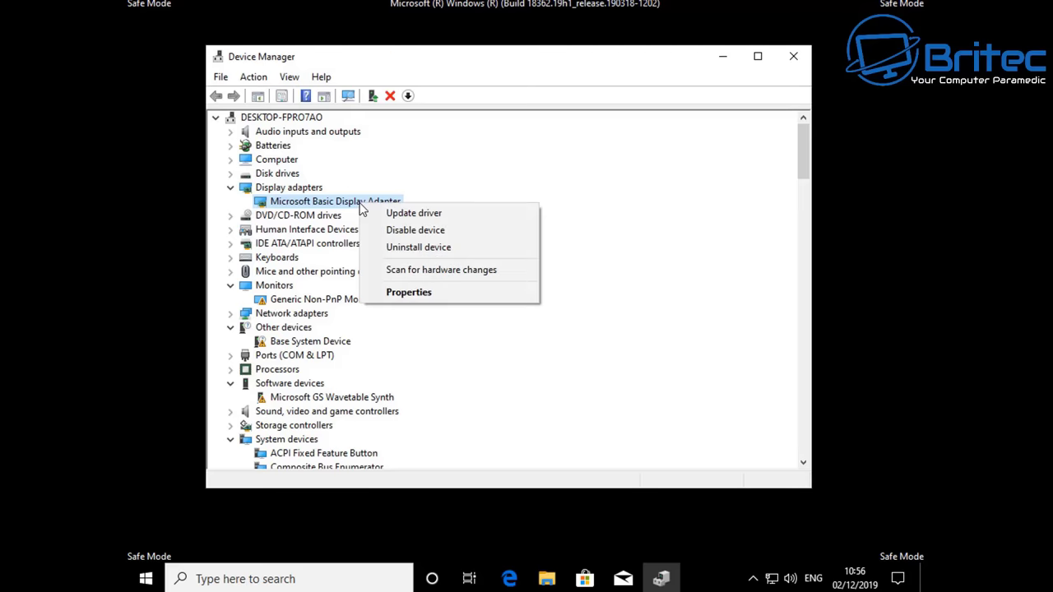
pyautogui.click(406, 216)
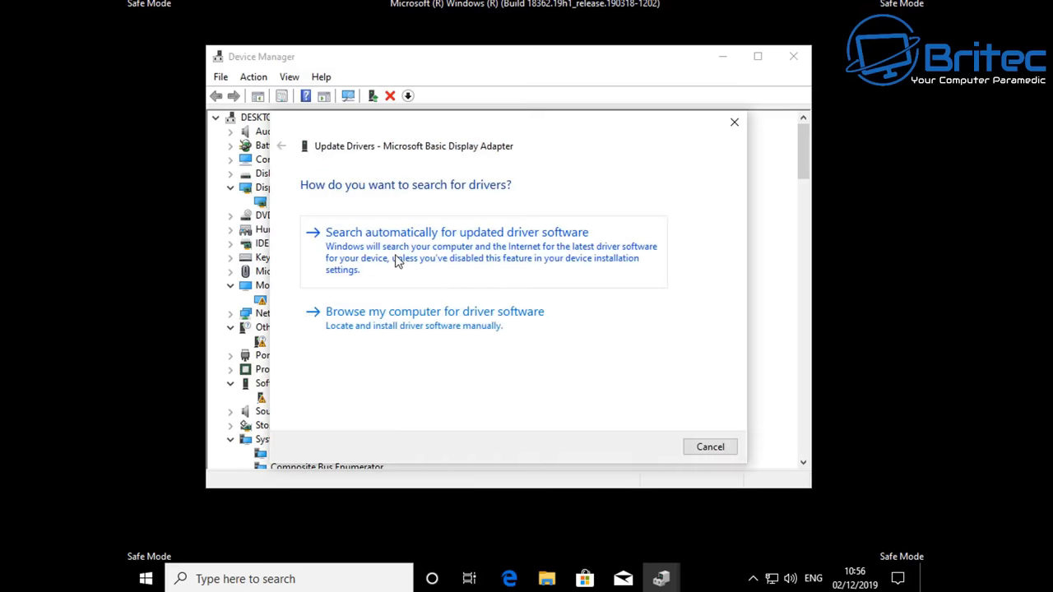
pyautogui.click(398, 260)
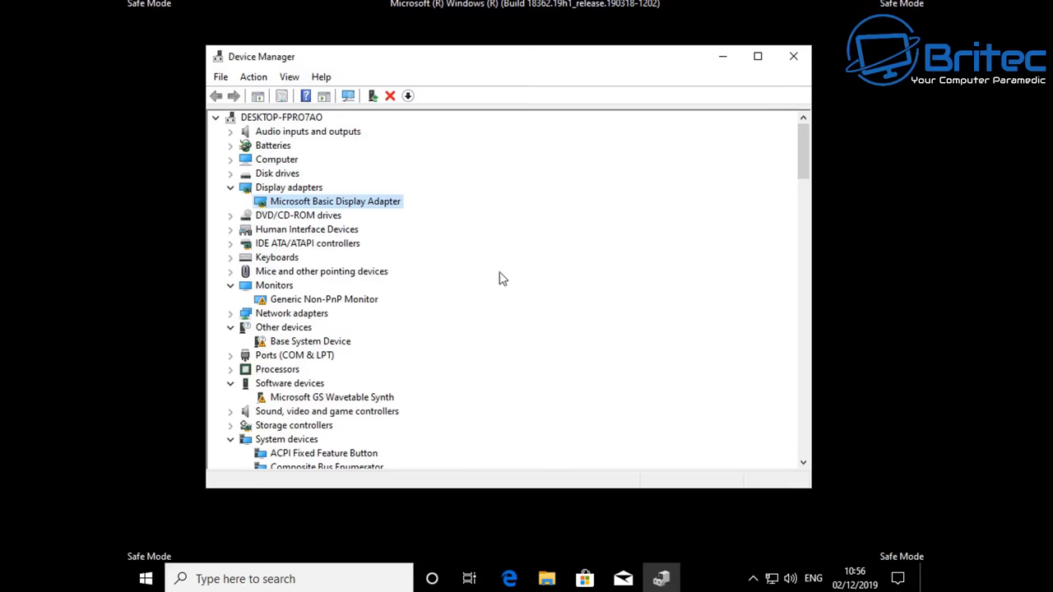
pyautogui.click(794, 57)
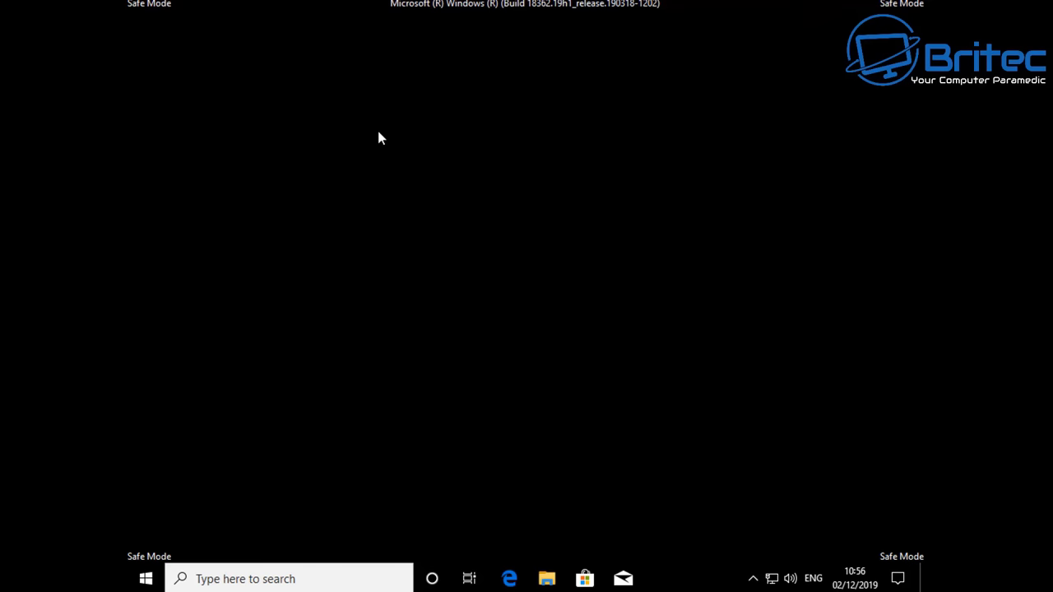
# Launch Edge, search for 'google' and open the Google homepage.
pyautogui.click(509, 579)
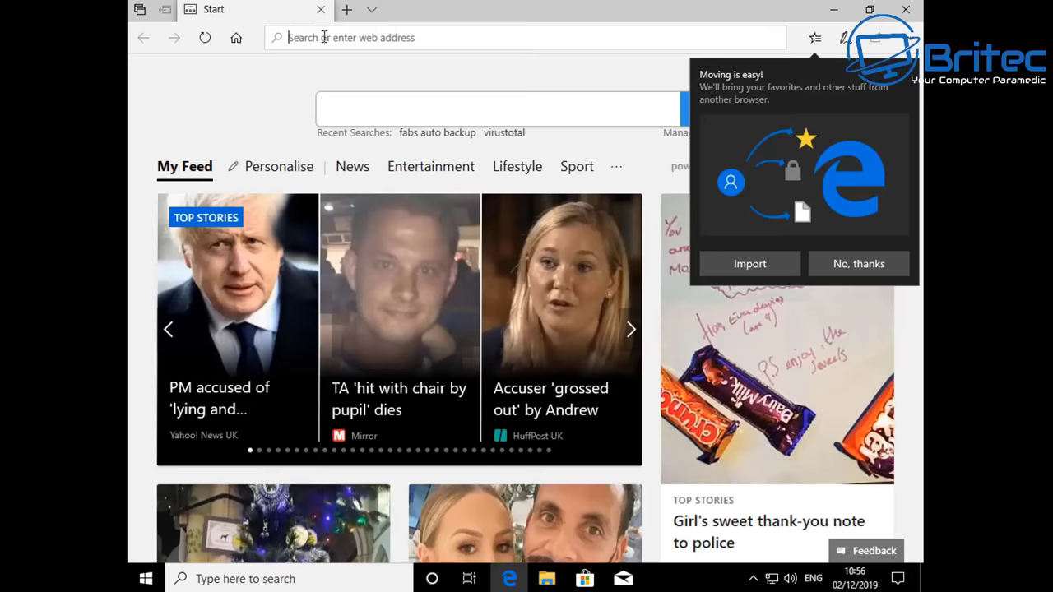
pyautogui.click(325, 37)
pyautogui.write('g')
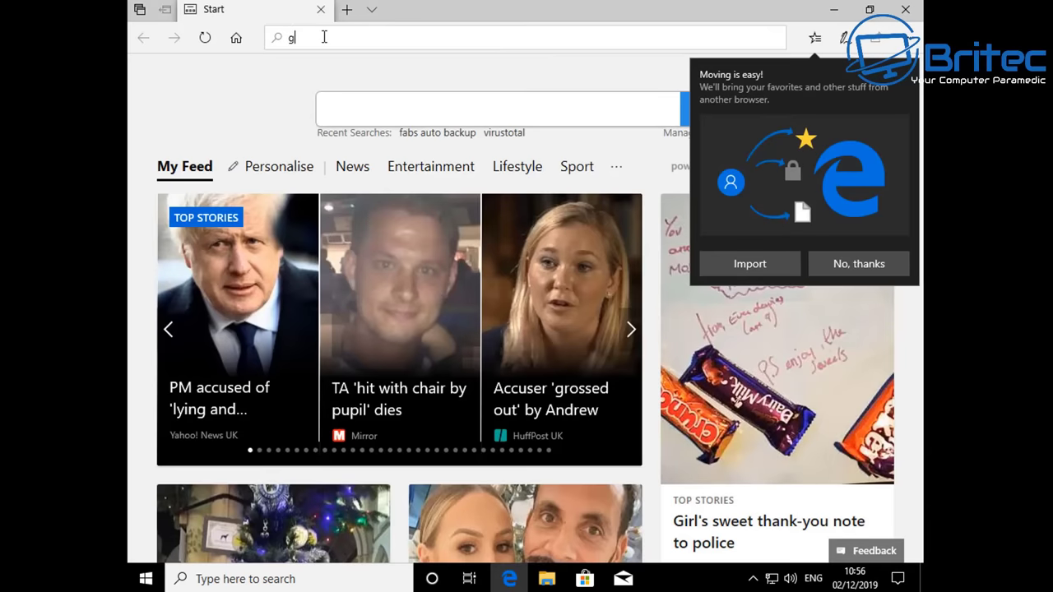
pyautogui.write('oogle')
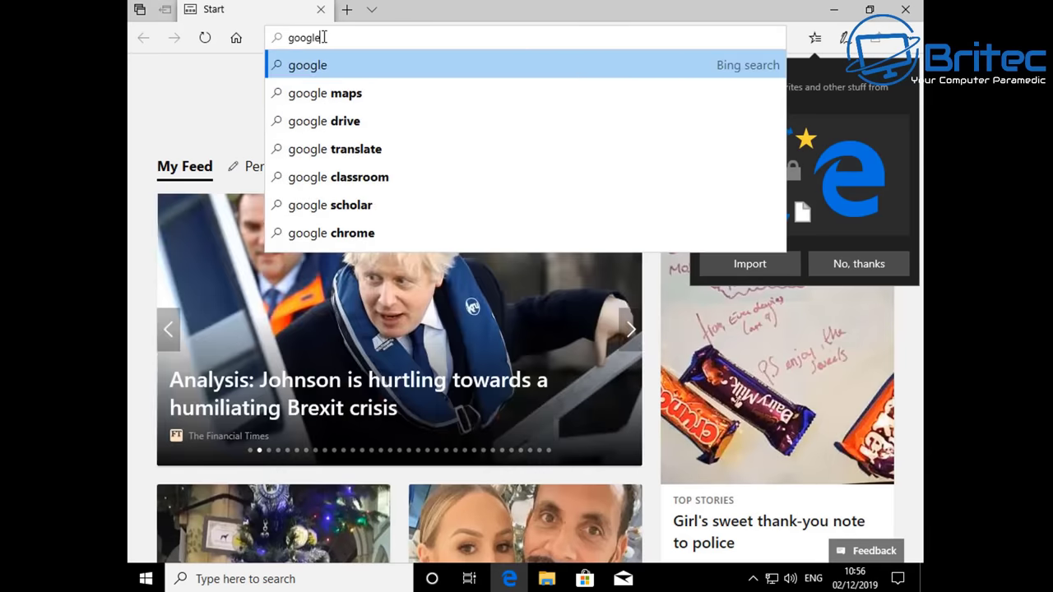
pyautogui.press('Return')
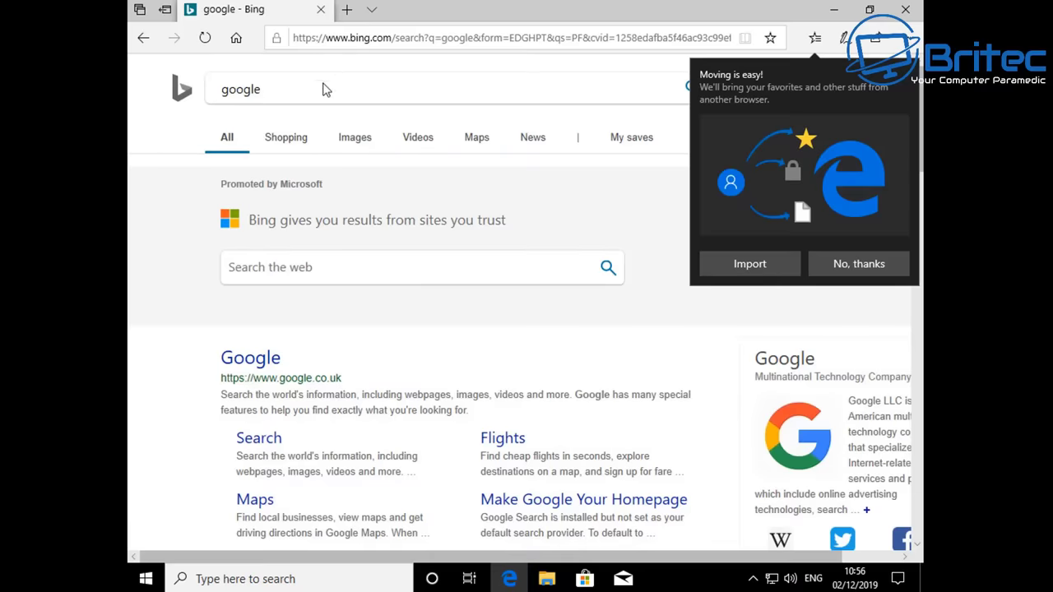
pyautogui.click(251, 364)
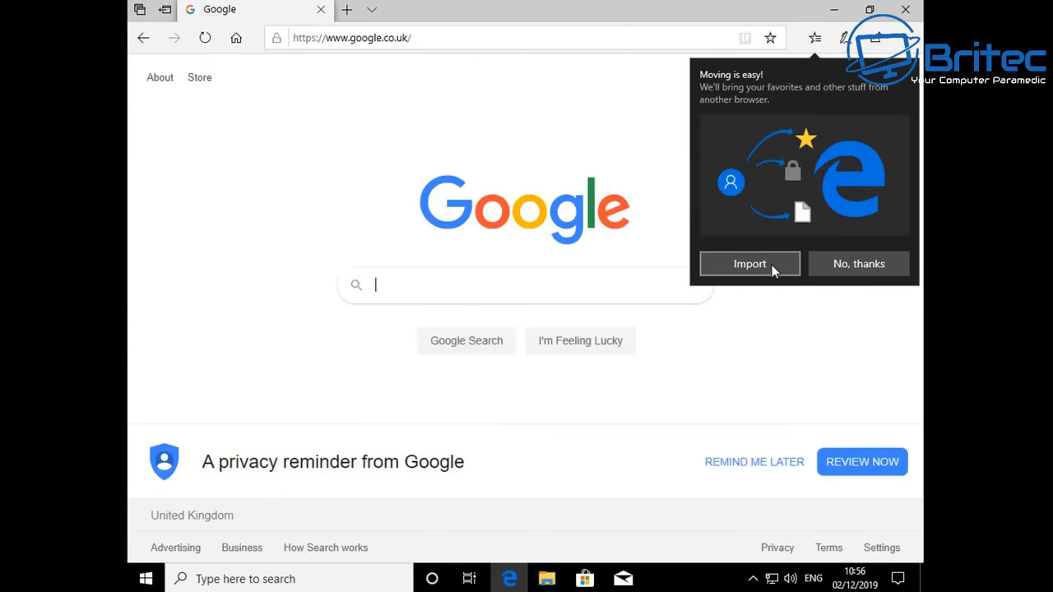
# Dismiss the import popup, search Google for 'nvidia drivers' and open Download Drivers | NVIDIA.
pyautogui.click(847, 264)
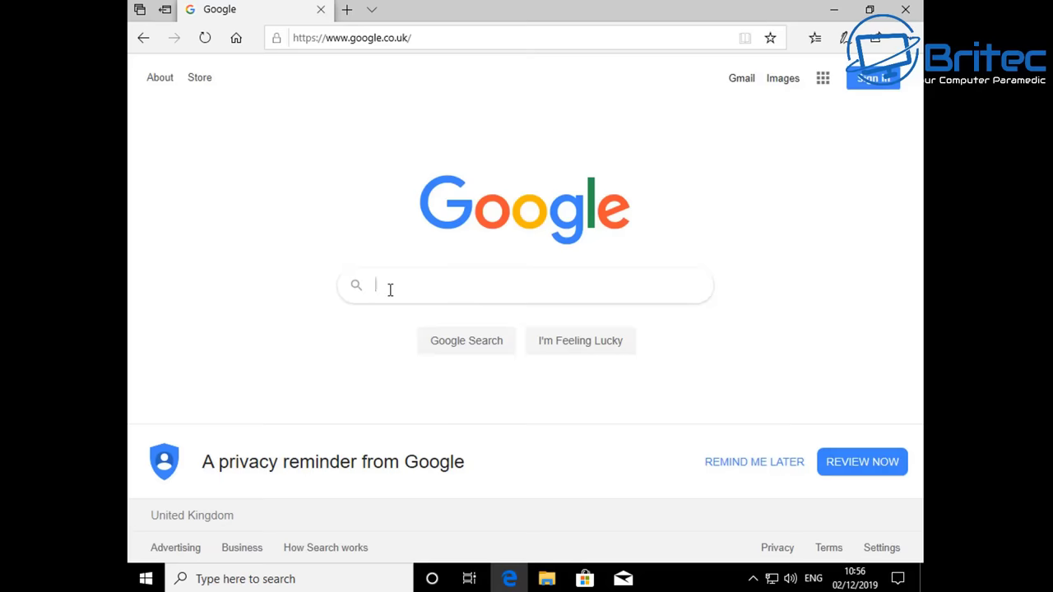
pyautogui.write('nvi')
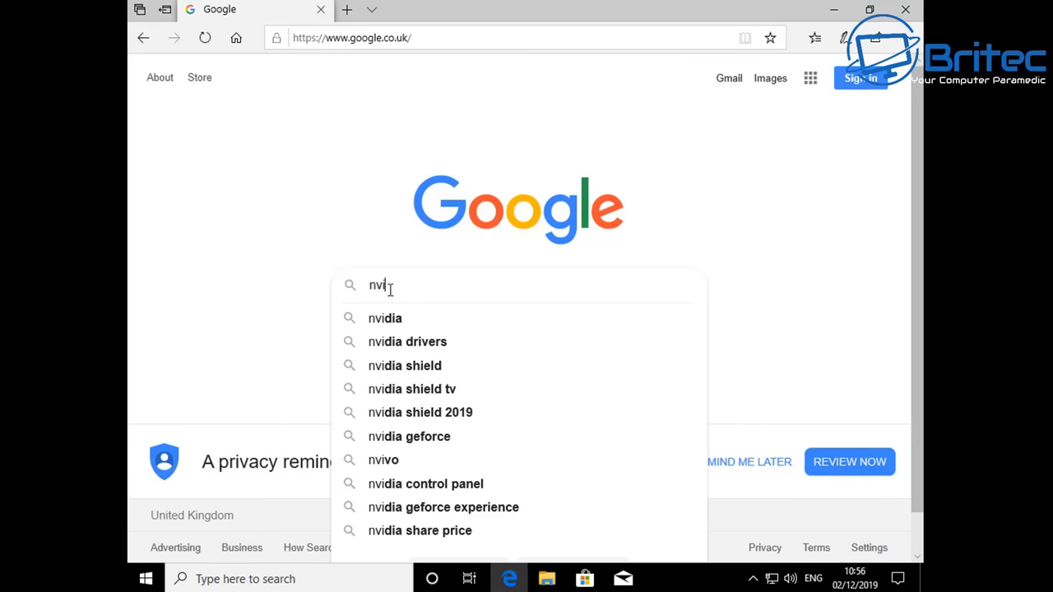
pyautogui.write('d')
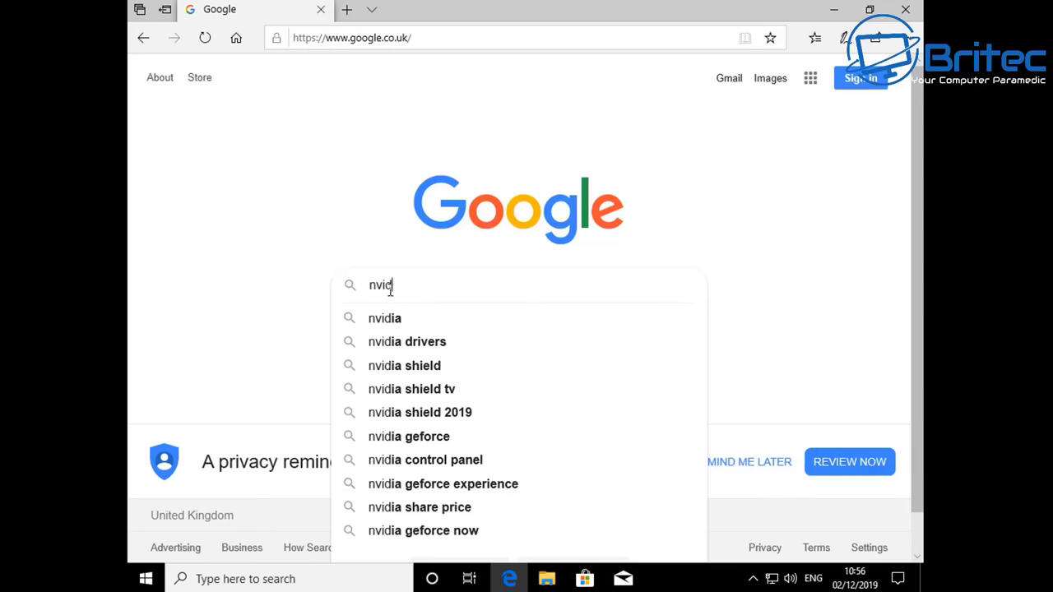
pyautogui.click(423, 349)
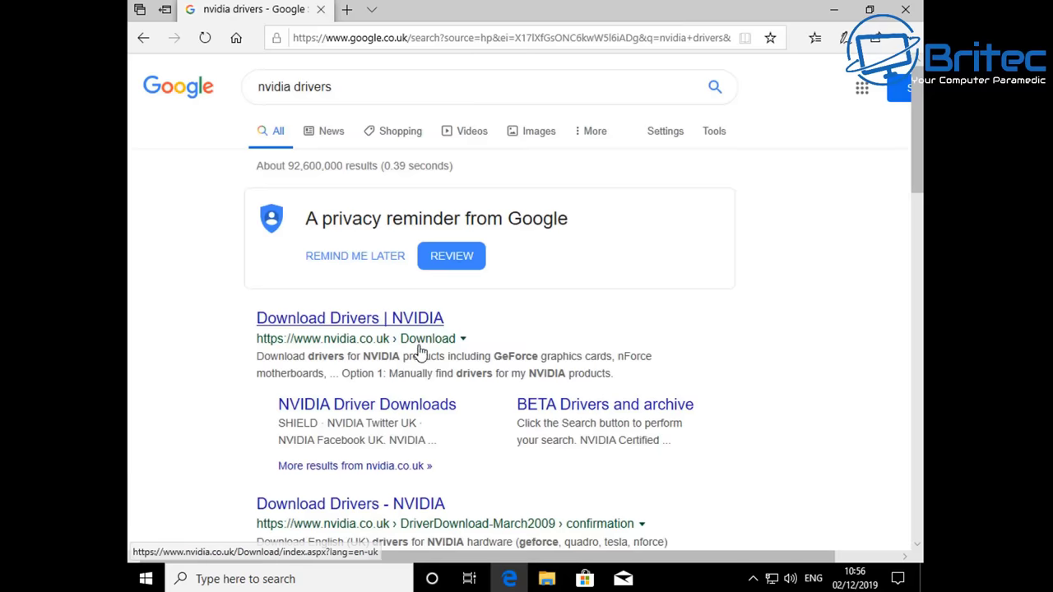
pyautogui.click(370, 324)
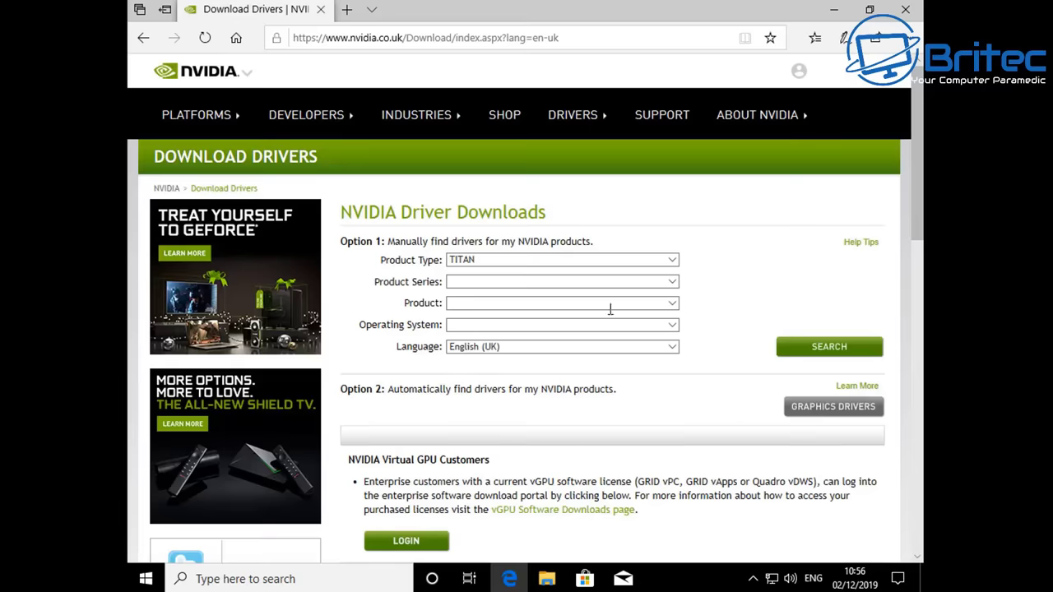
# Set Product Type to GeForce, review the Product Series list, and open a new blank tab.
pyautogui.click(681, 261)
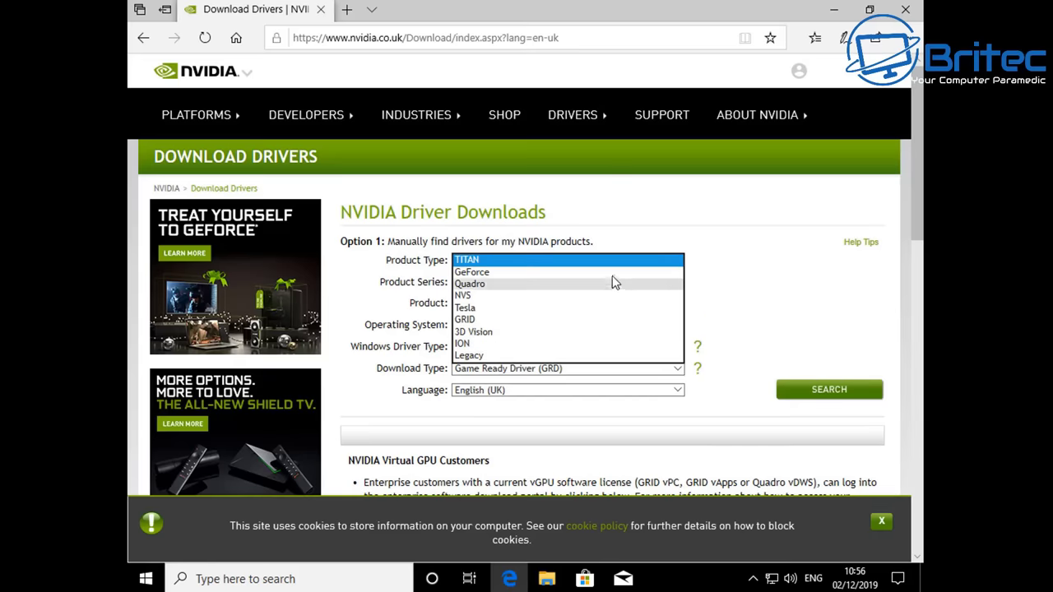
pyautogui.click(531, 268)
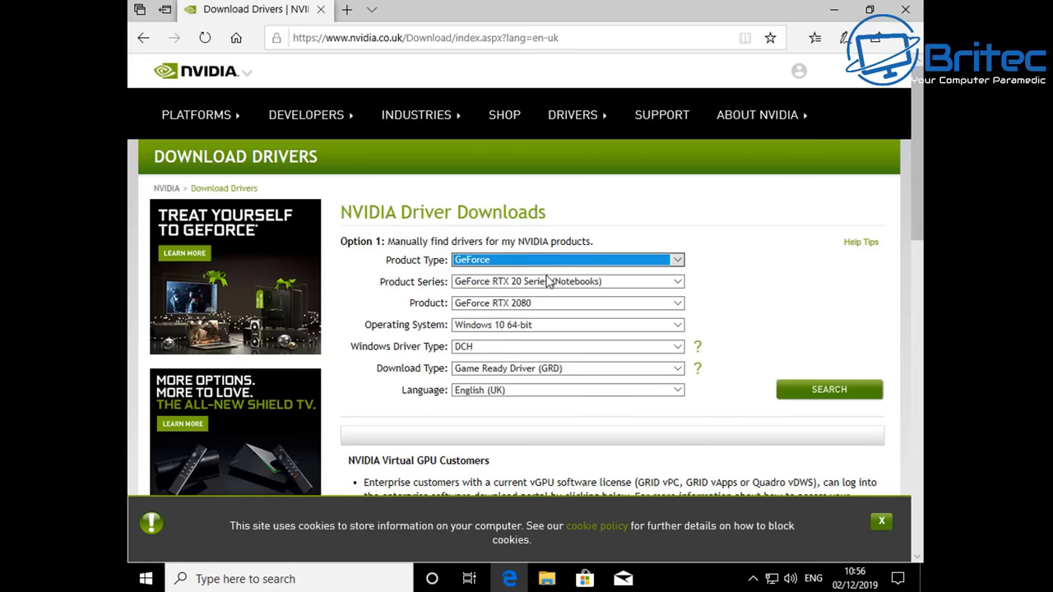
pyautogui.click(553, 283)
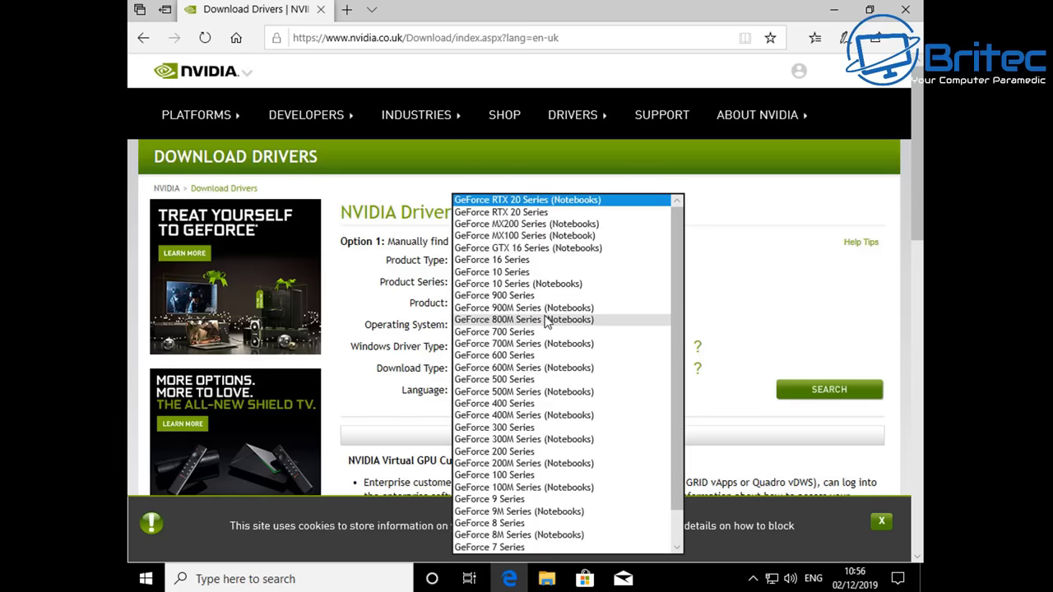
pyautogui.click(727, 206)
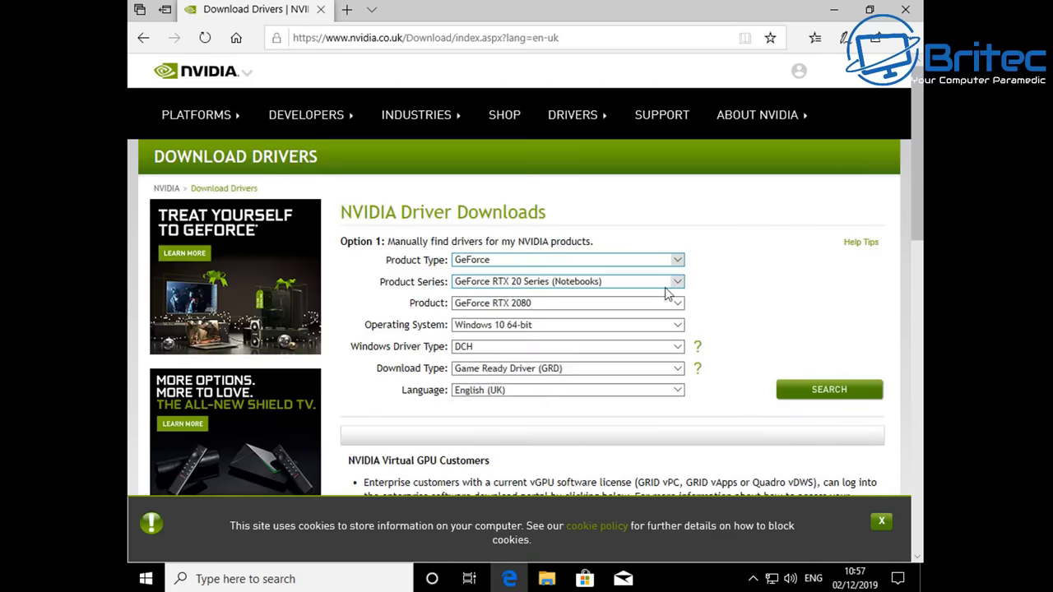
pyautogui.click(347, 9)
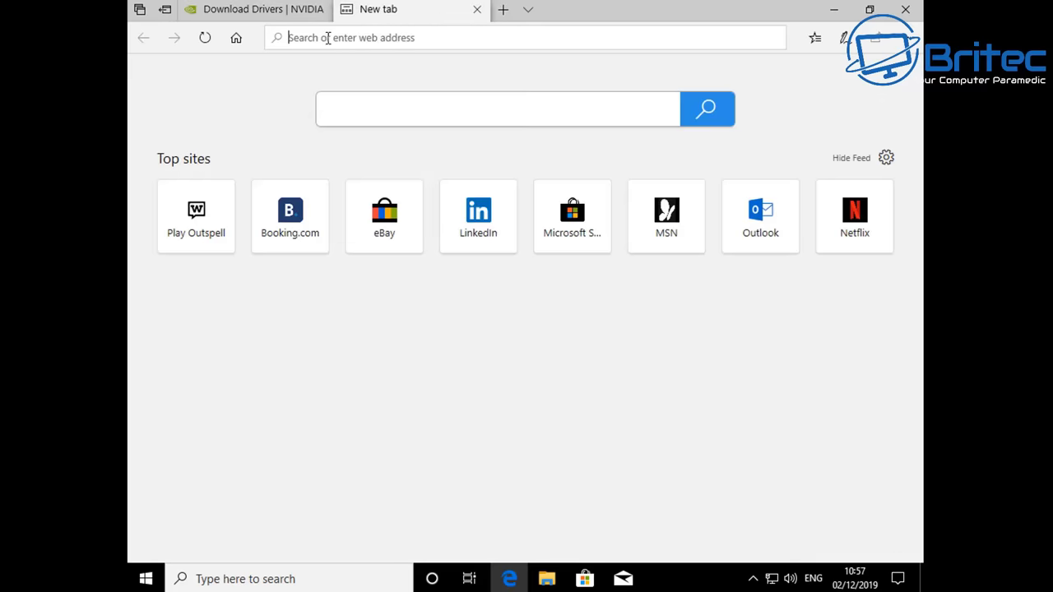
# Search 'amd drivers', open the AMD Drivers and Support page and accept the cookie notice.
pyautogui.write('amd')
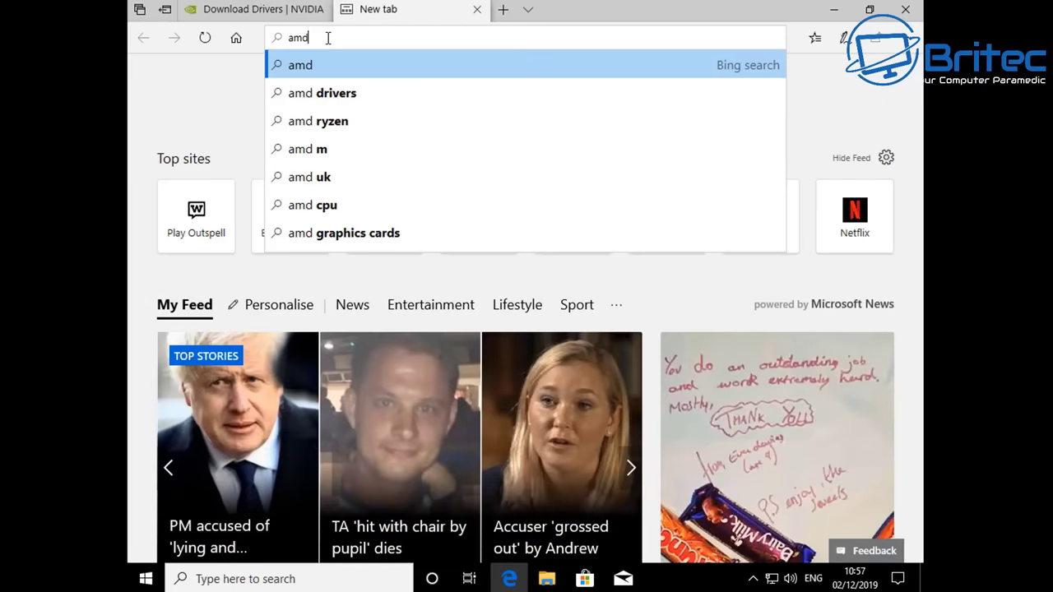
pyautogui.click(325, 92)
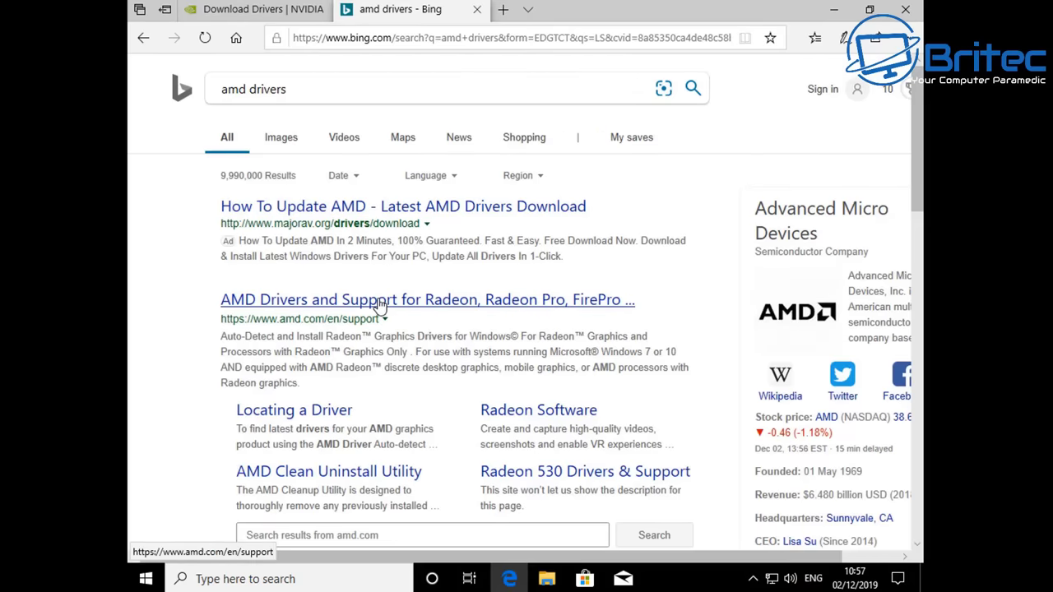
pyautogui.click(378, 303)
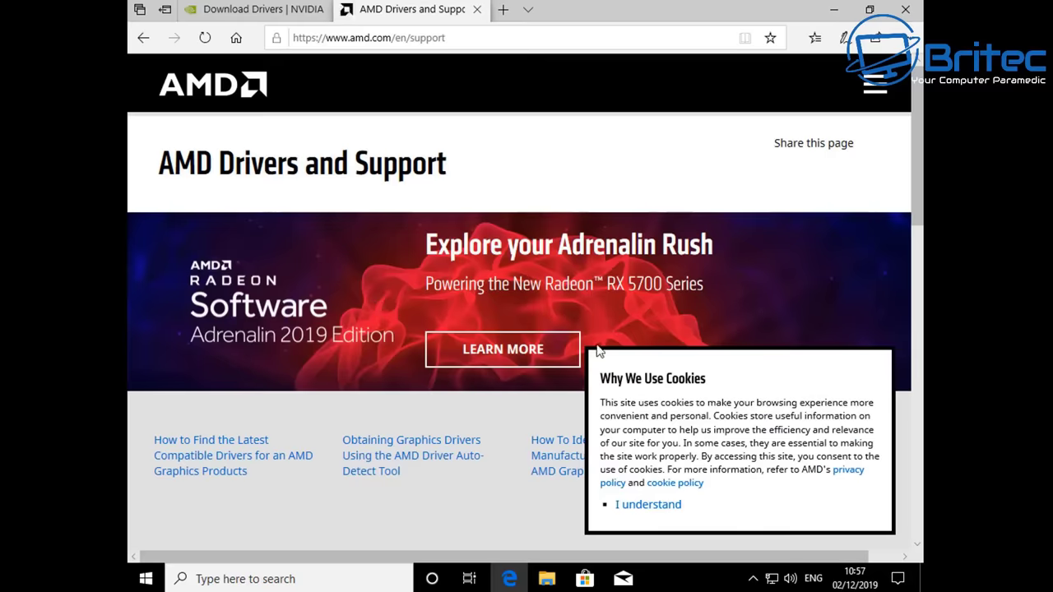
pyautogui.click(647, 505)
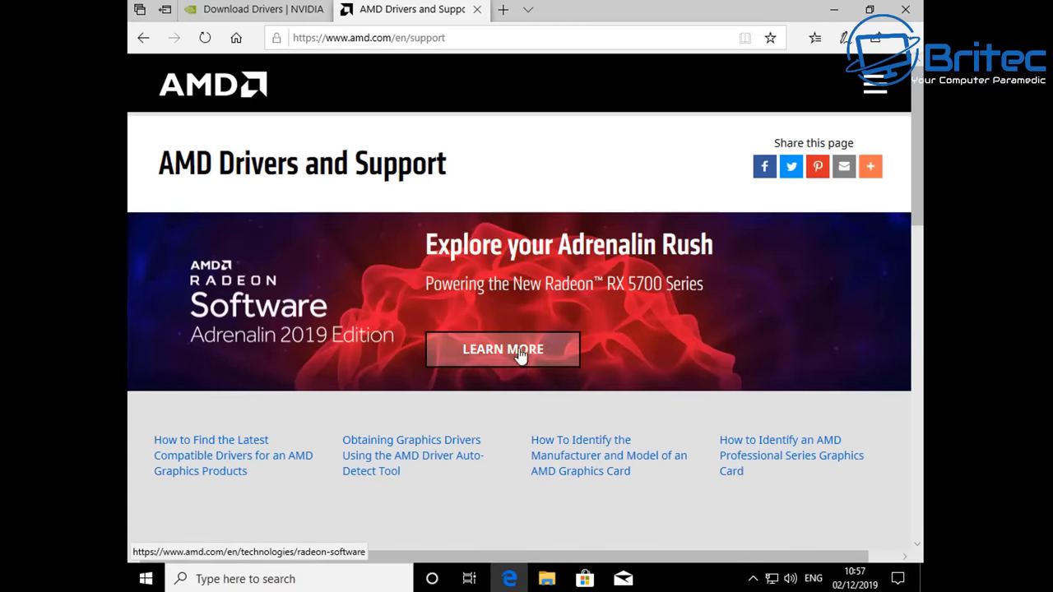
# Select Graphics > Radeon RX Vega Series in both product lists.
pyautogui.scroll(-3, 522, 355)
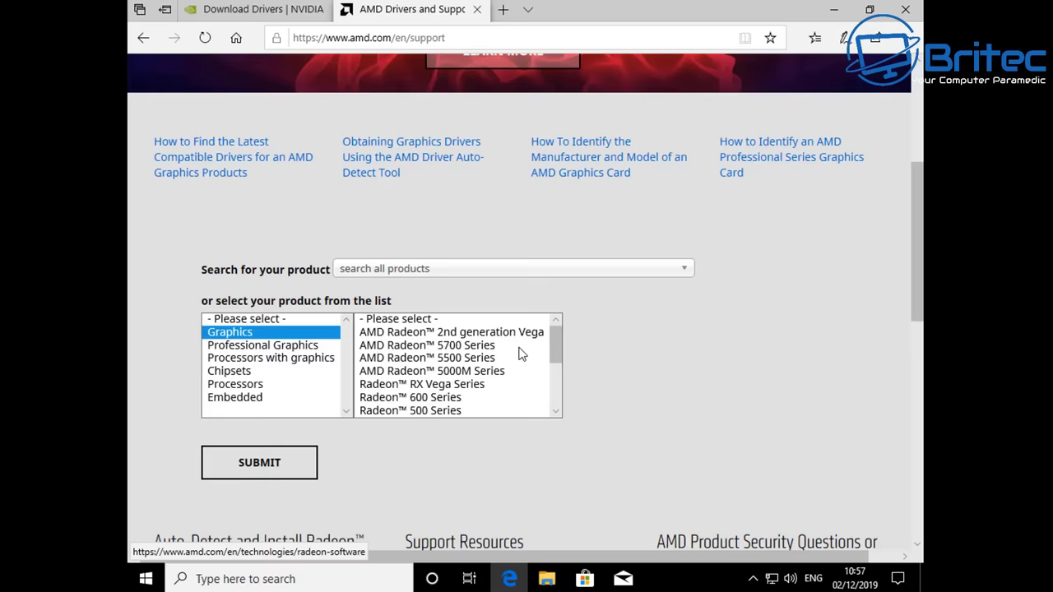
pyautogui.scroll(-1, 519, 353)
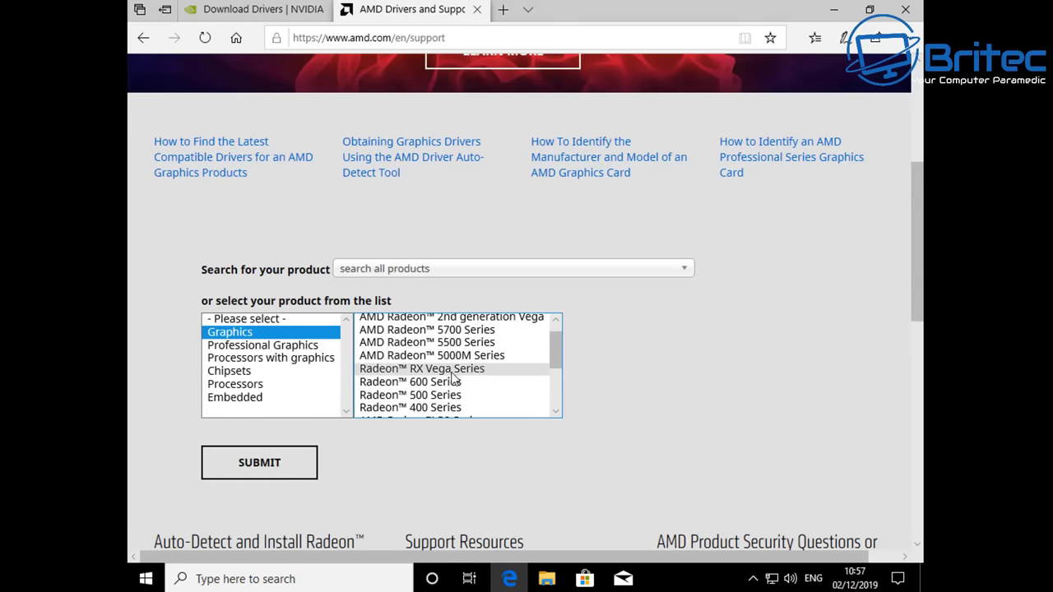
pyautogui.scroll(1, 556, 347)
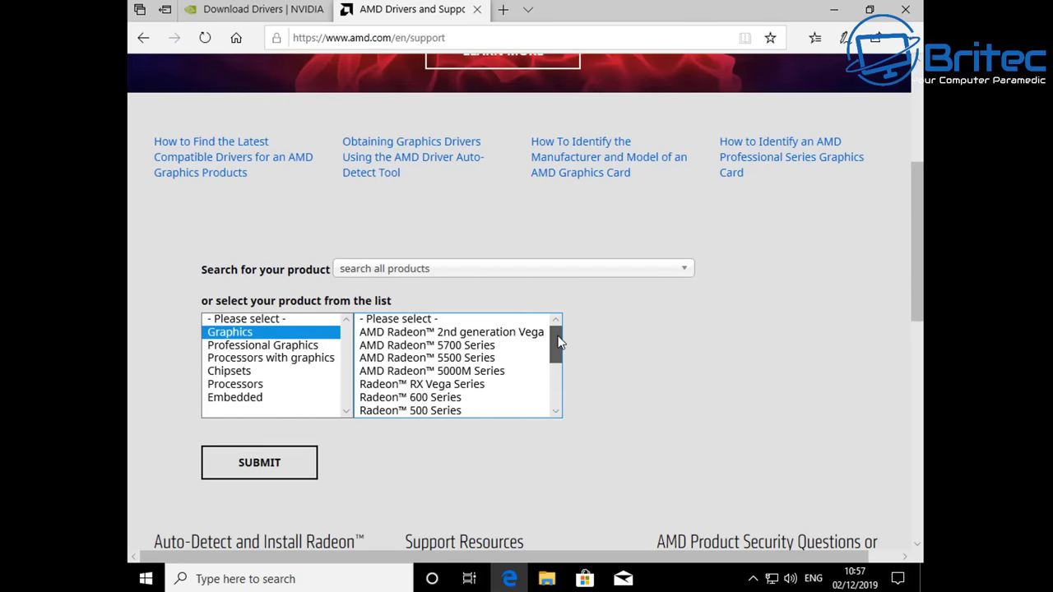
pyautogui.moveTo(556, 336); pyautogui.dragTo(554, 368)
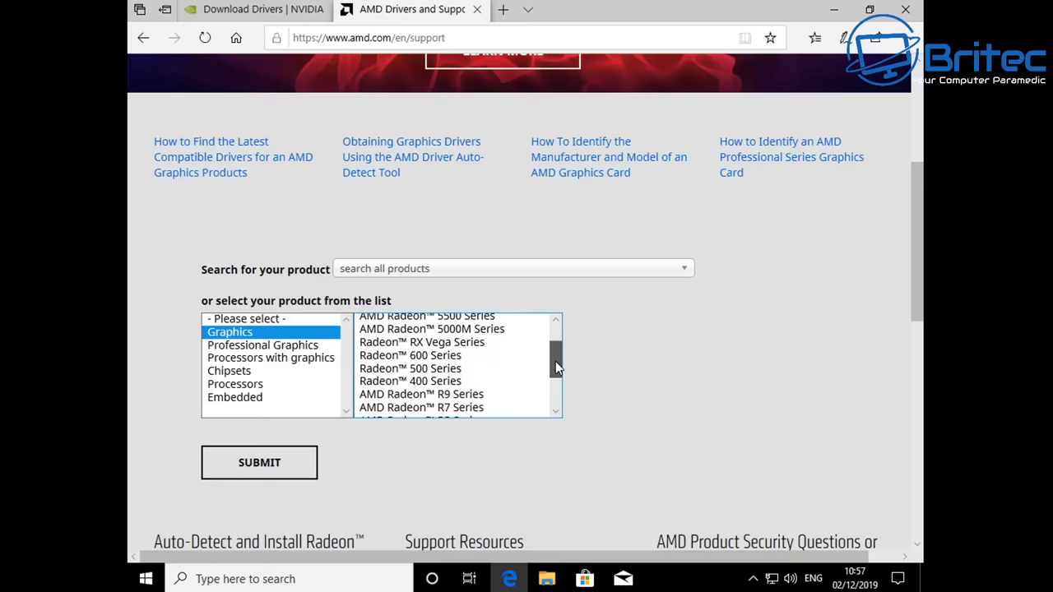
pyautogui.click(482, 344)
pyautogui.click(658, 332)
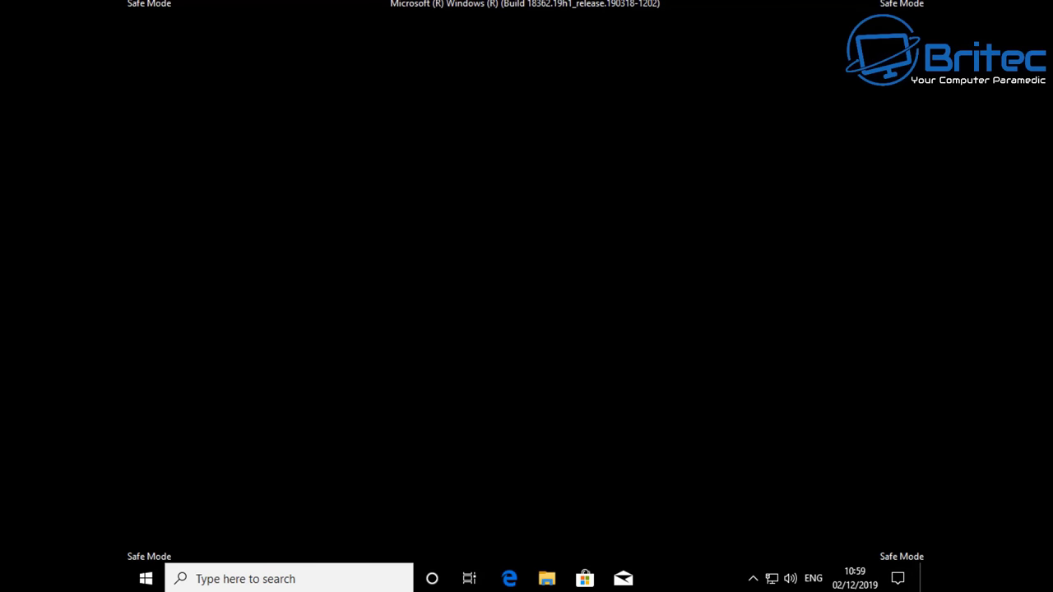
pyautogui.click(209, 576)
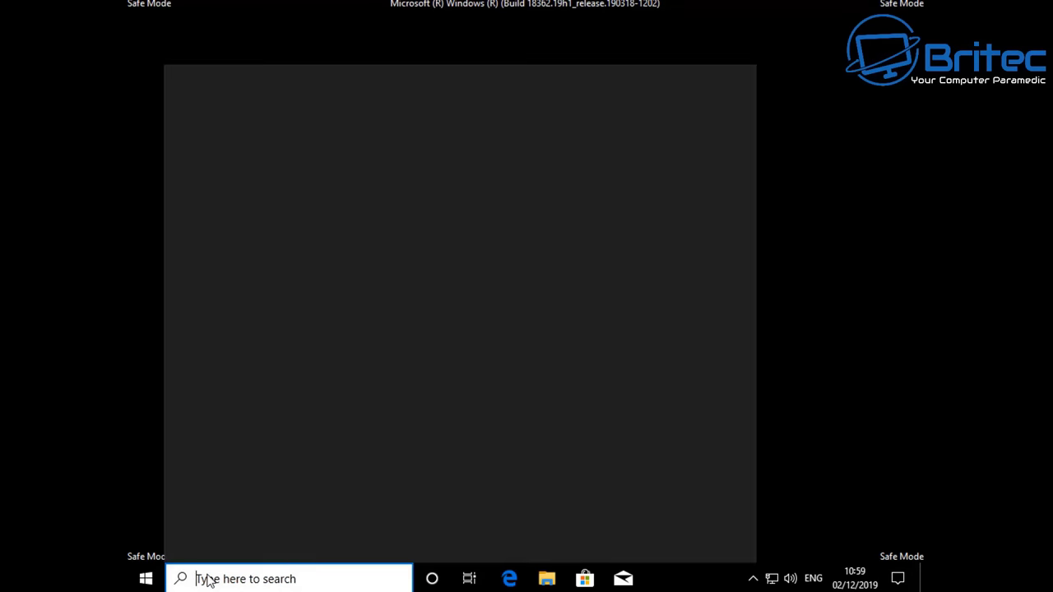
pyautogui.write('control panel')
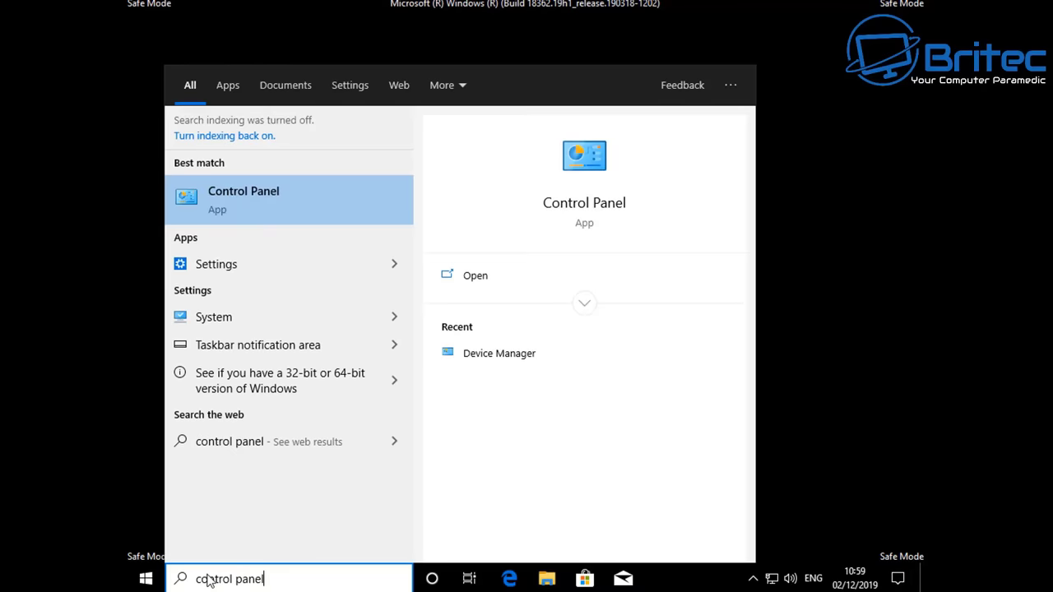
pyautogui.click(204, 194)
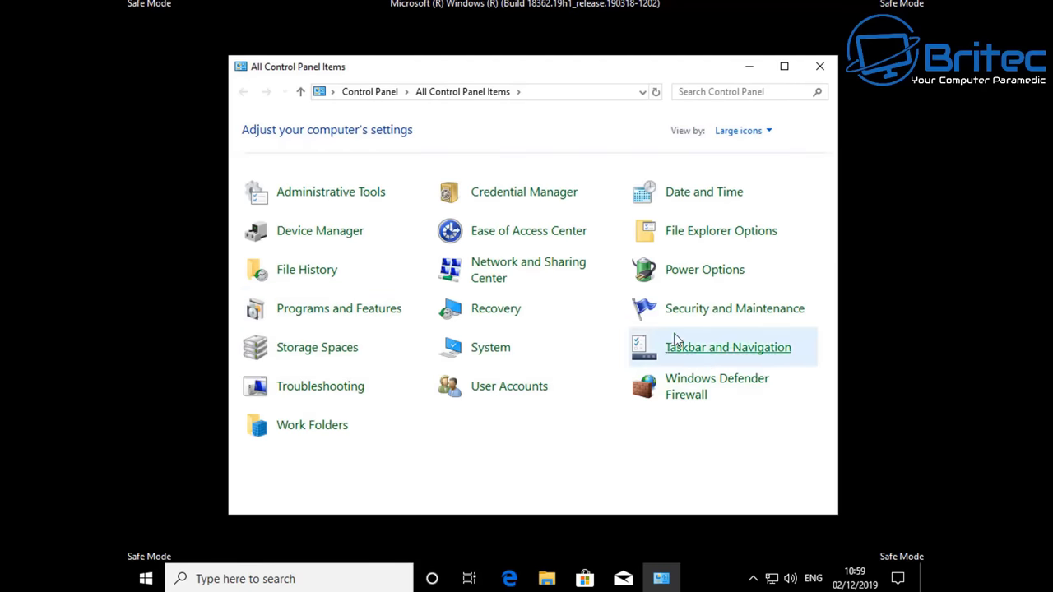
pyautogui.click(335, 311)
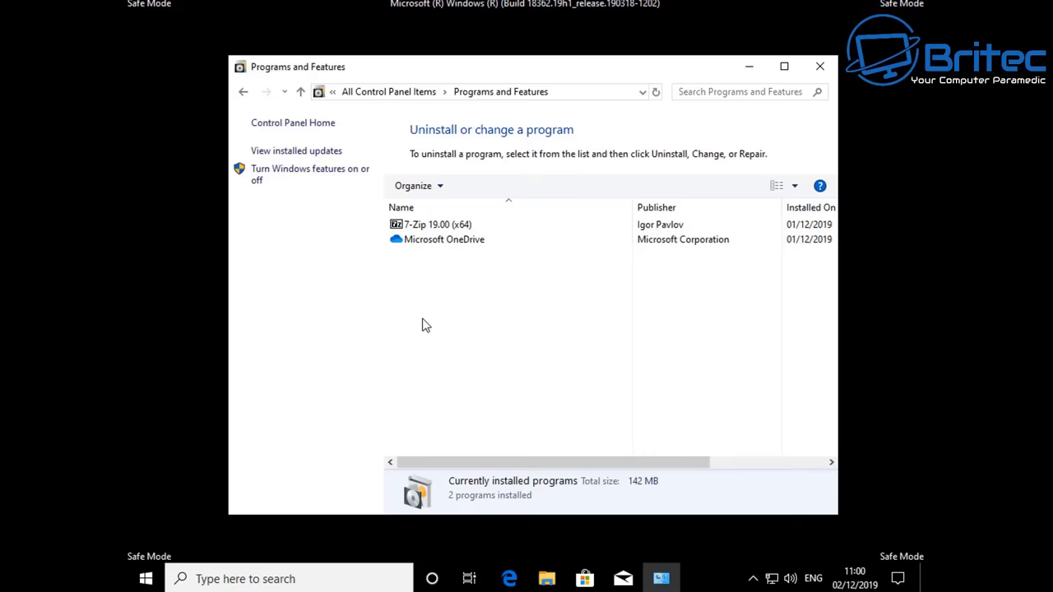
pyautogui.click(822, 70)
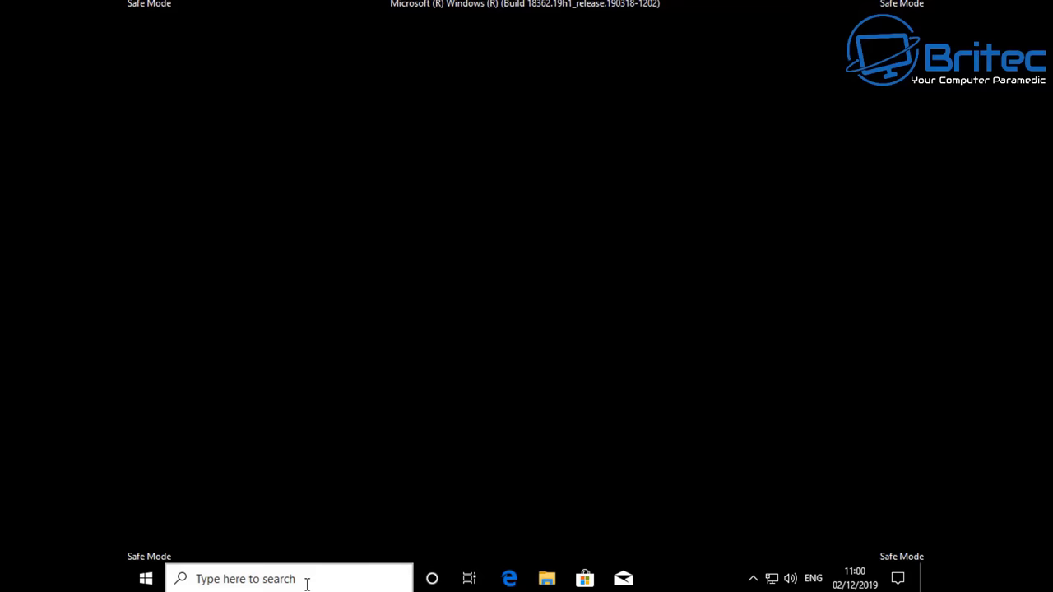
# Search for 'msconfig' and open System Configuration.
pyautogui.click(266, 578)
pyautogui.write('ms')
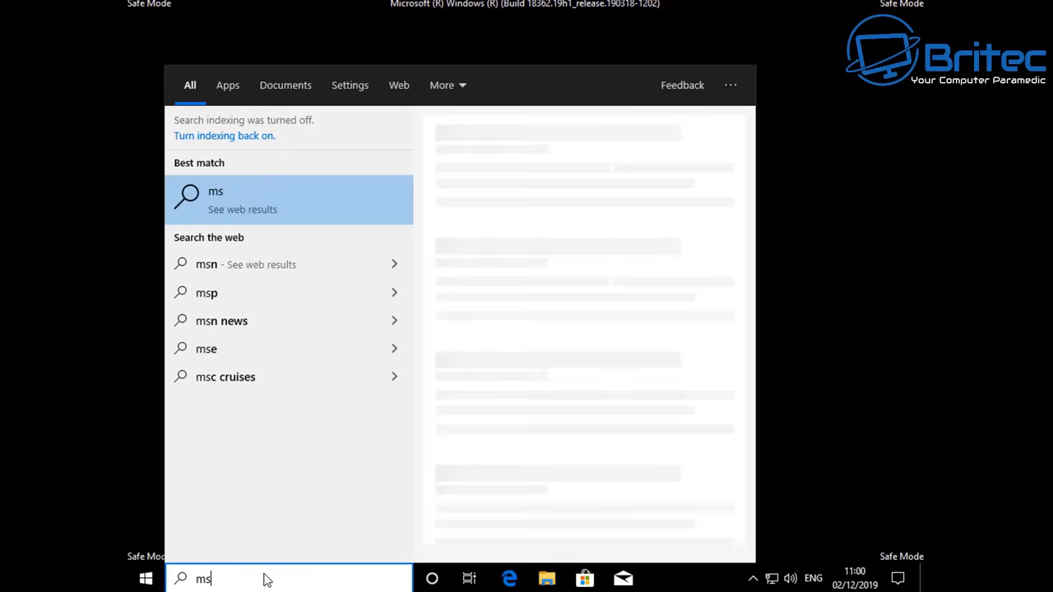
pyautogui.write('config')
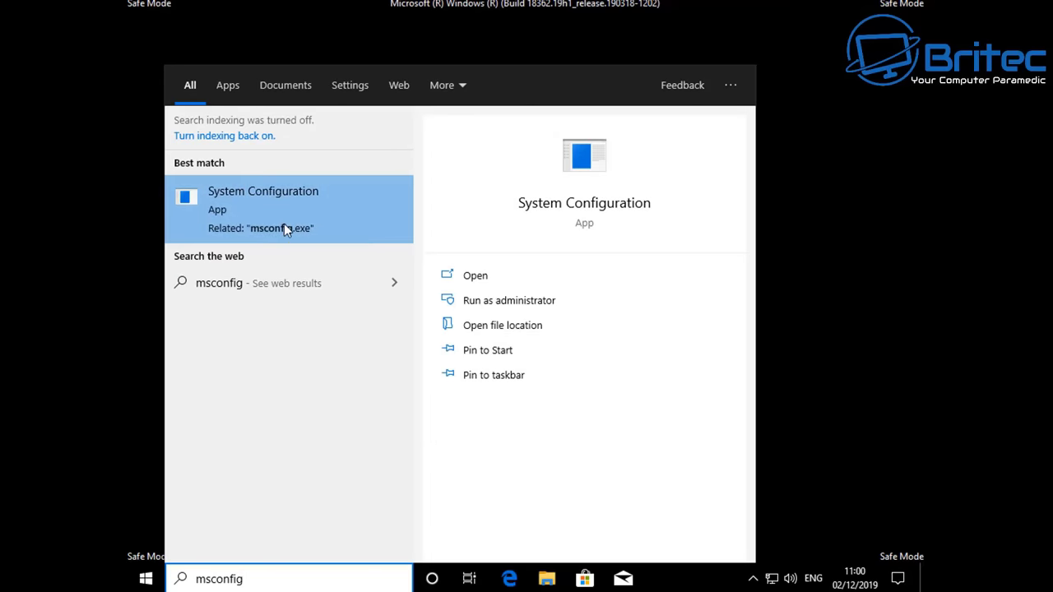
pyautogui.click(270, 200)
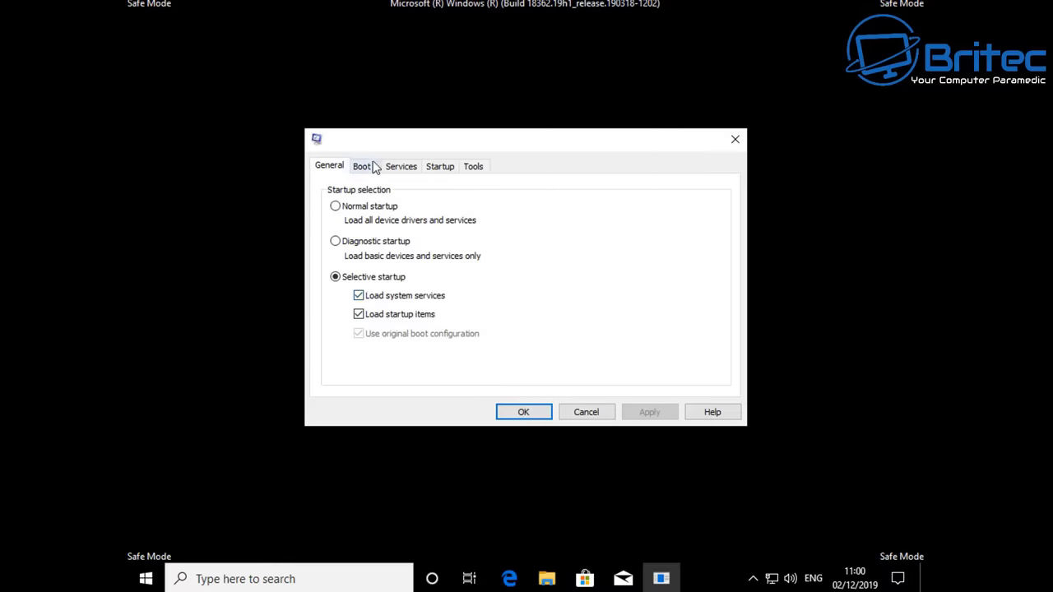
# Review the Boot and Services tabs, tick Hide all Microsoft services, and view Startup.
pyautogui.click(367, 169)
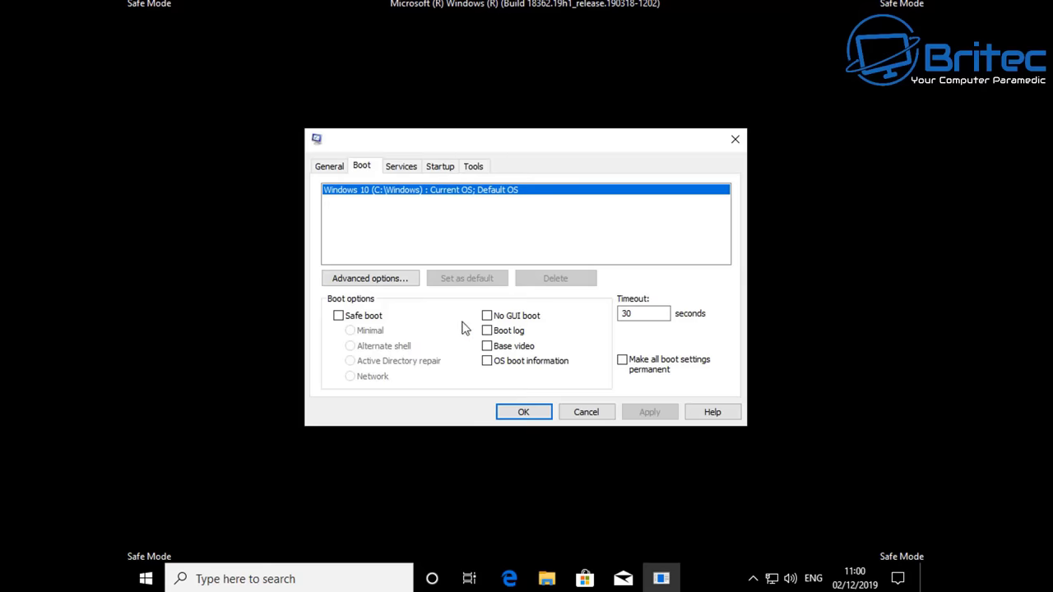
pyautogui.click(401, 166)
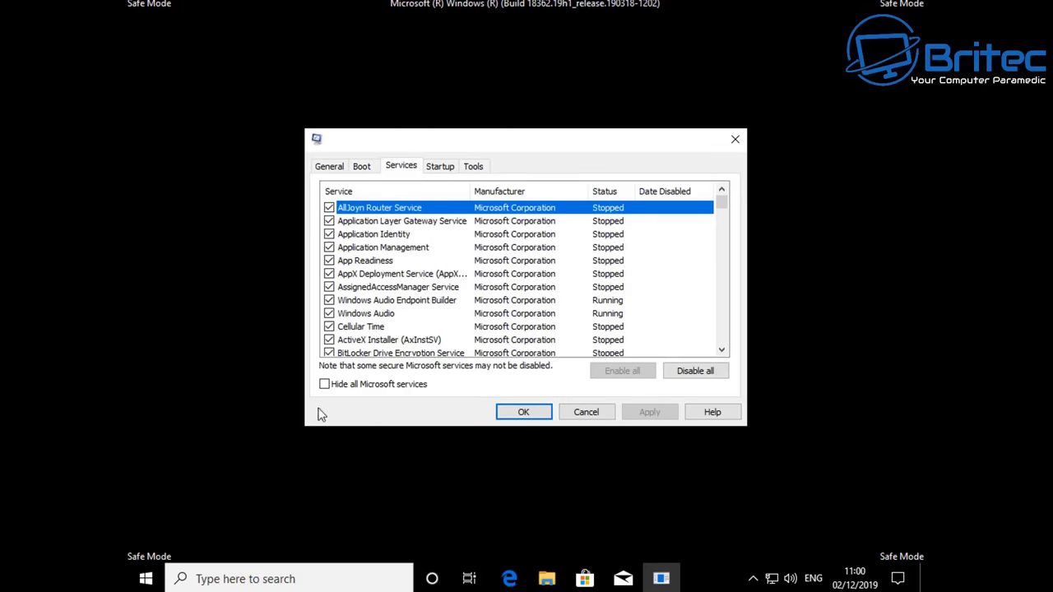
pyautogui.click(325, 384)
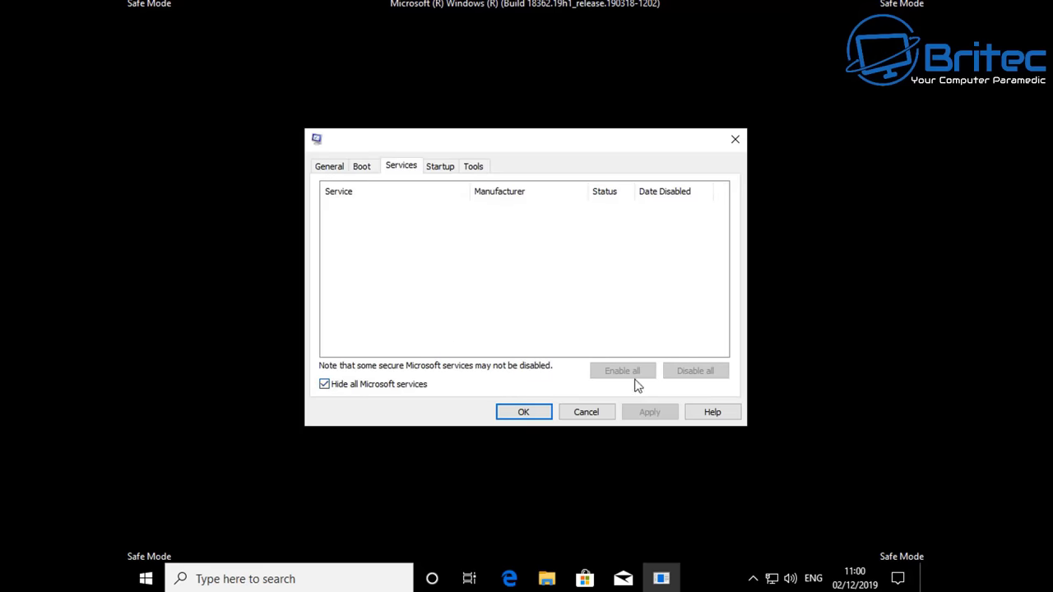
pyautogui.click(440, 166)
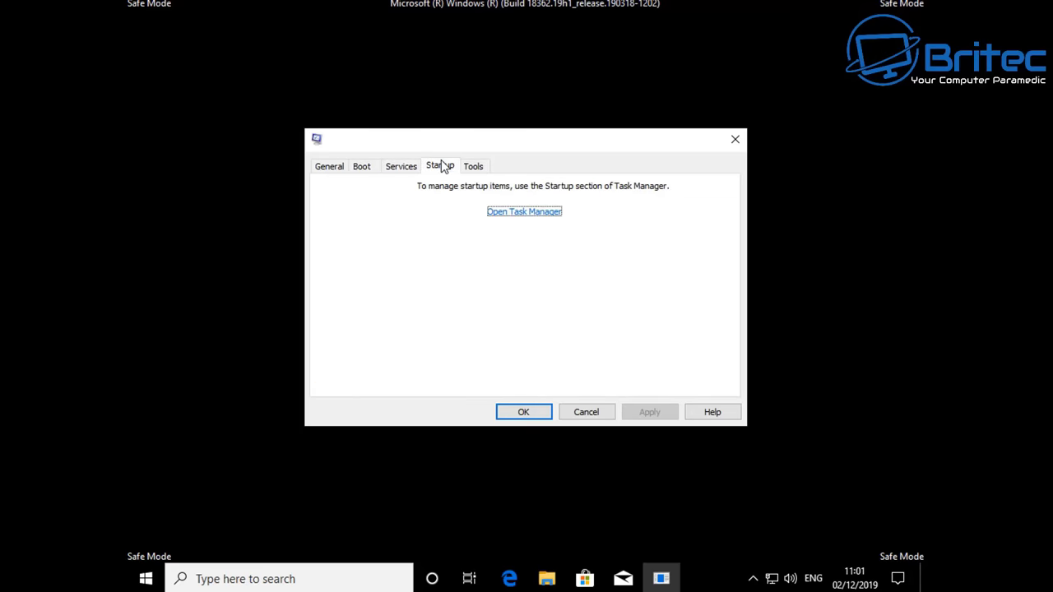
# In Task Manager's Startup list, disable the Windows Security notification and Microsoft OneDrive items.
pyautogui.click(513, 218)
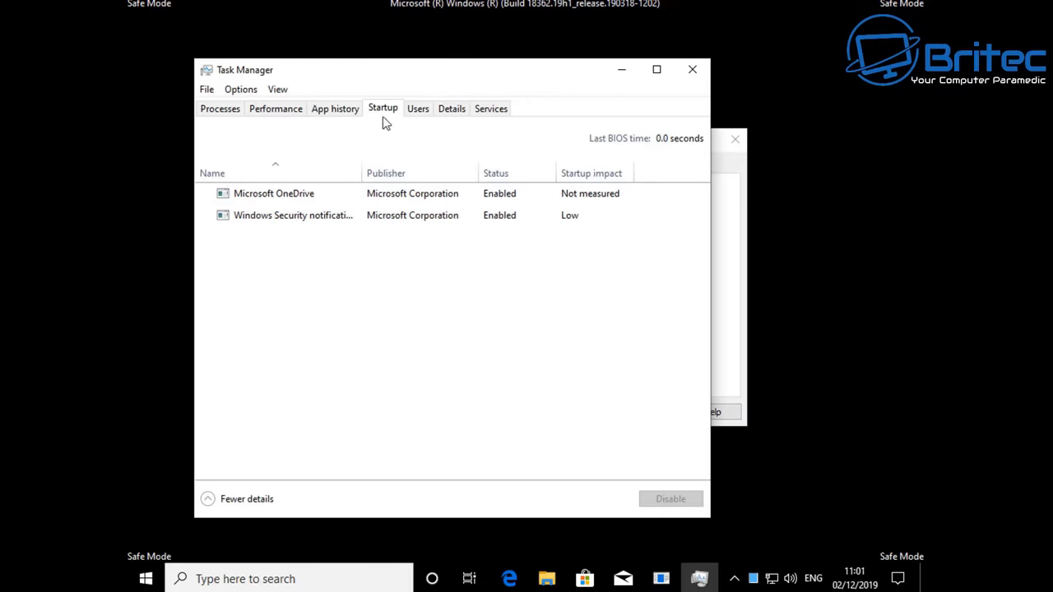
pyautogui.moveTo(401, 75); pyautogui.dragTo(543, 69)
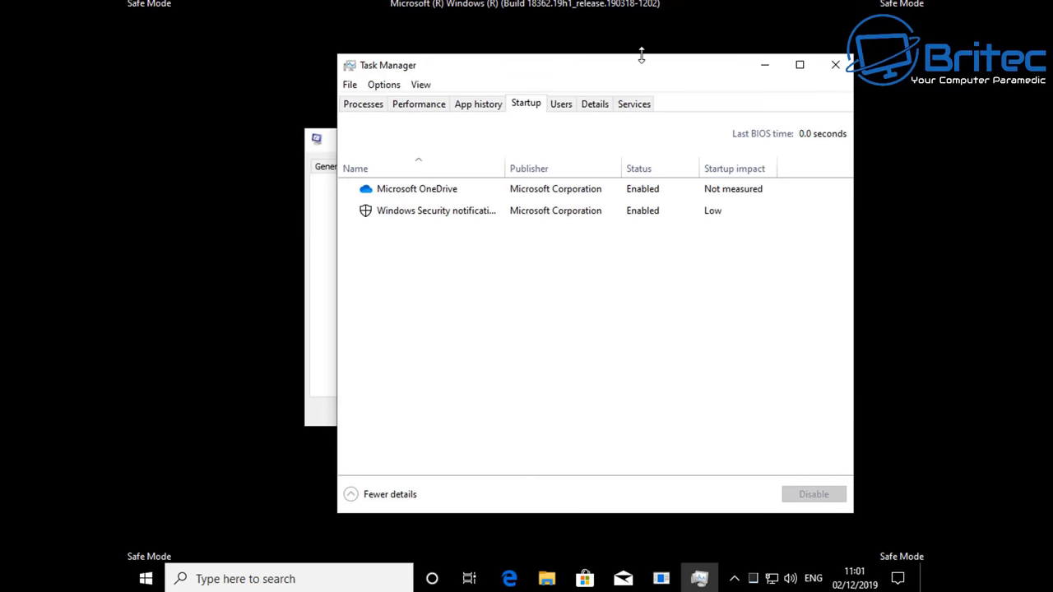
pyautogui.moveTo(625, 70); pyautogui.dragTo(570, 64)
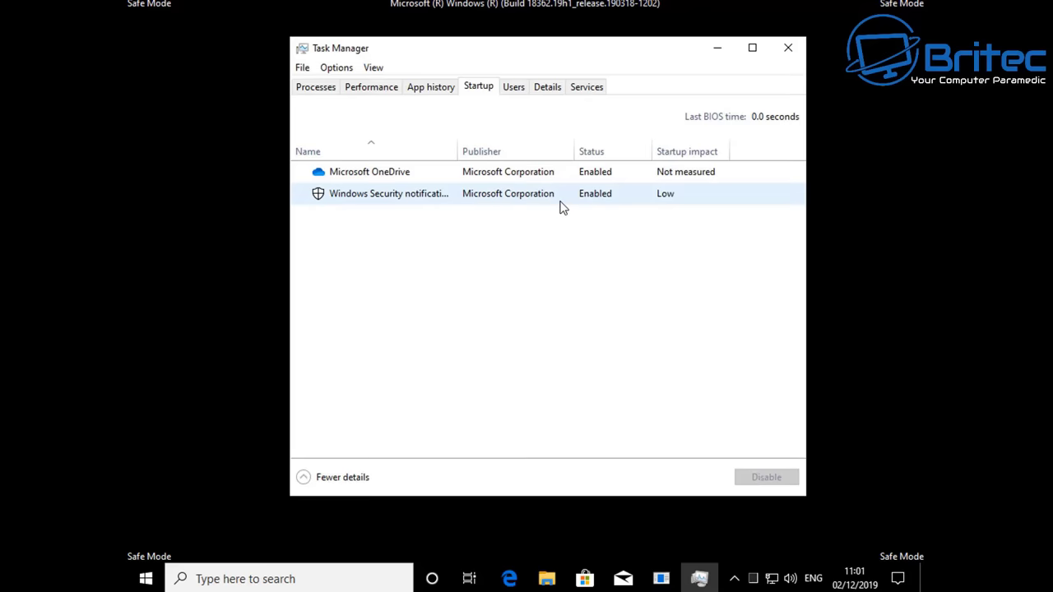
pyautogui.rightClick(598, 200)
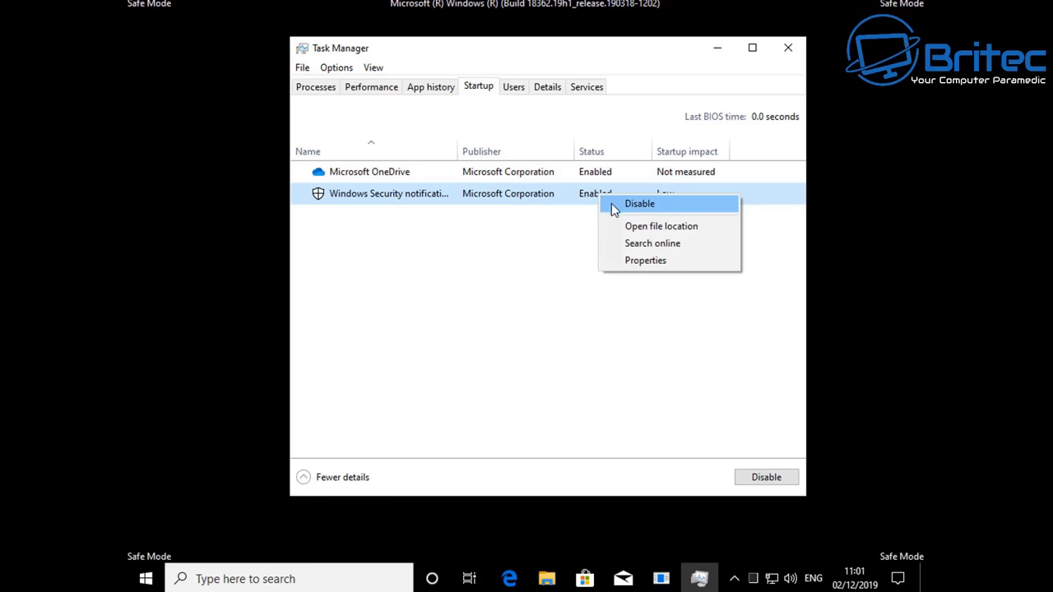
pyautogui.click(611, 203)
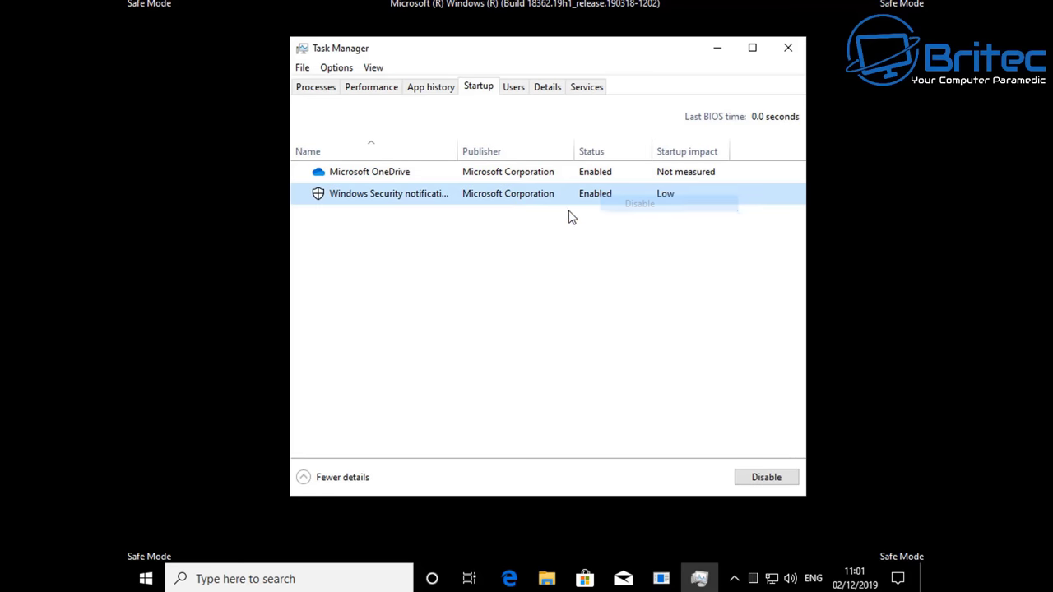
pyautogui.rightClick(595, 167)
pyautogui.click(625, 181)
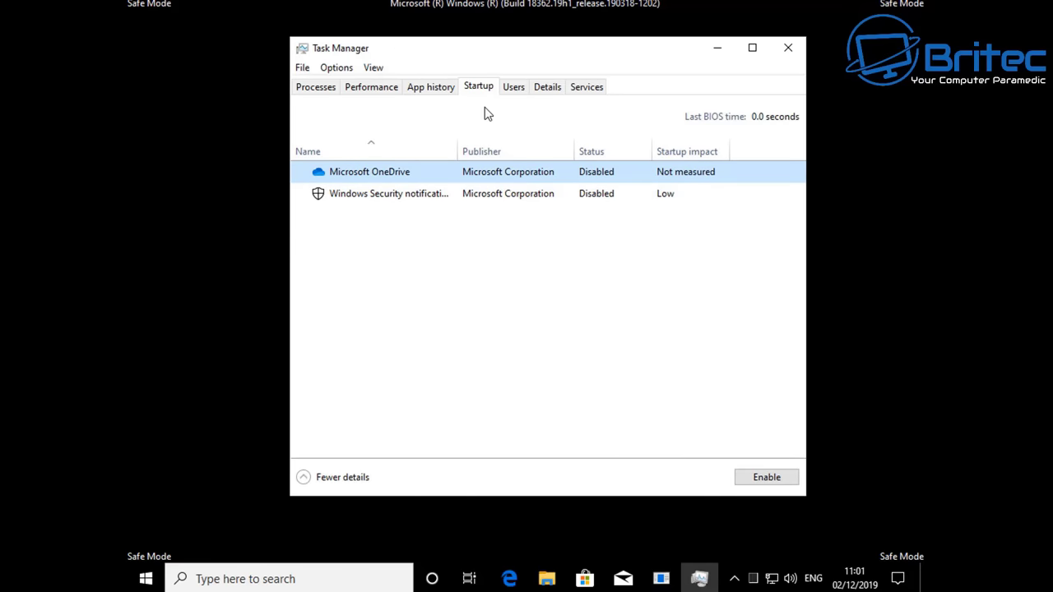
# Check the Processes, Performance and App history pages, then close Task Manager.
pyautogui.click(317, 90)
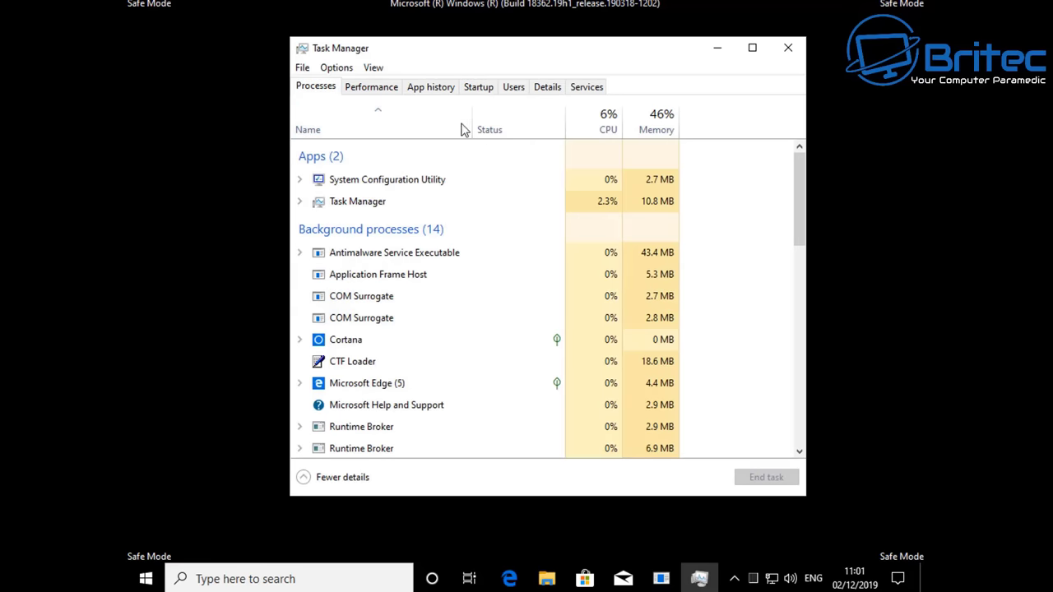
pyautogui.click(372, 89)
pyautogui.click(422, 88)
pyautogui.click(474, 90)
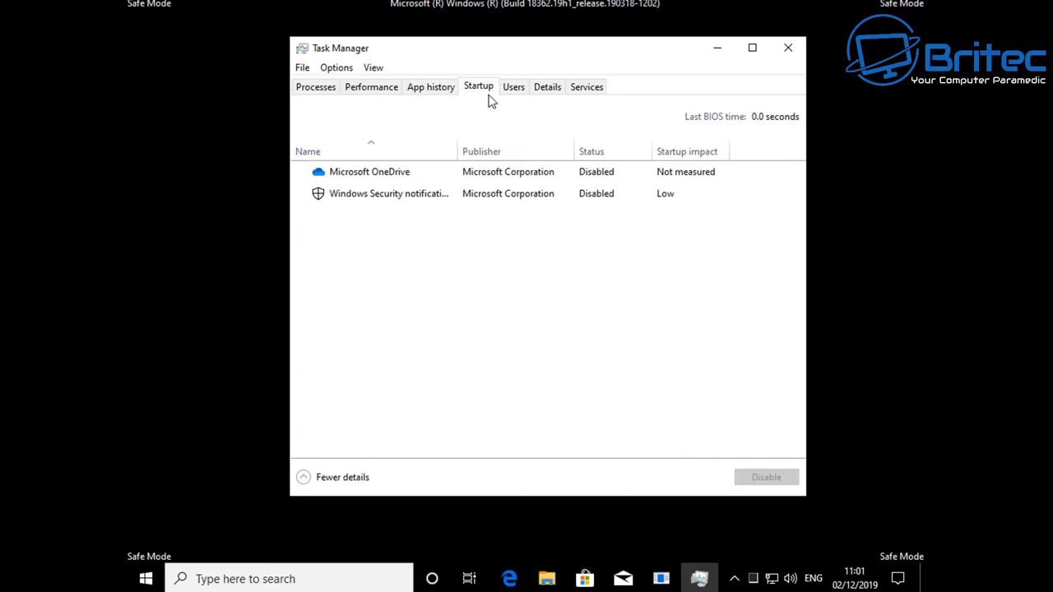
pyautogui.click(788, 48)
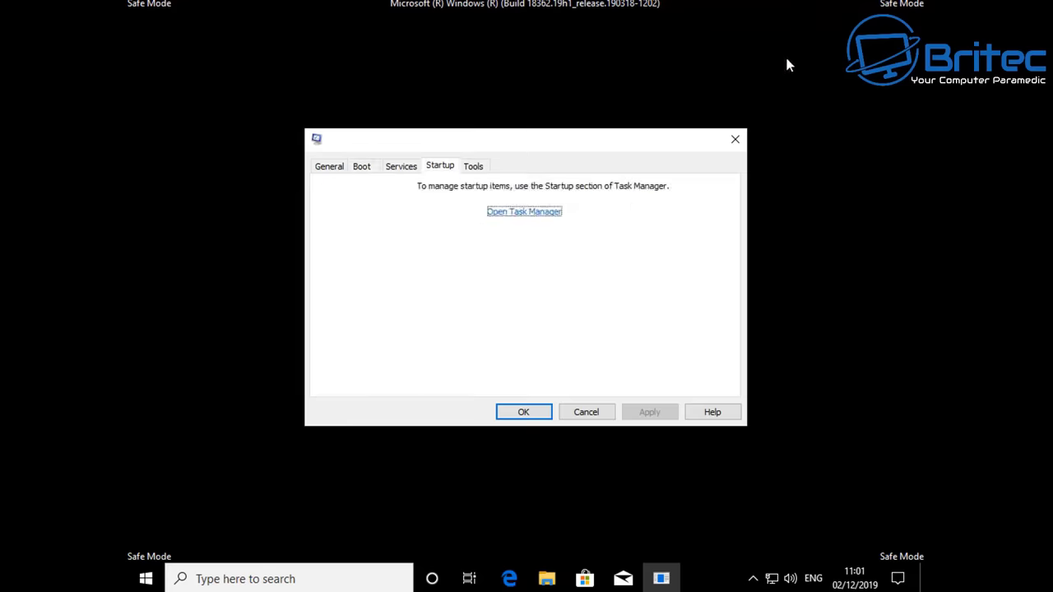
# Untick 'Load startup items' on System Configuration's General tab, apply and close it.
pyautogui.click(362, 165)
pyautogui.click(329, 167)
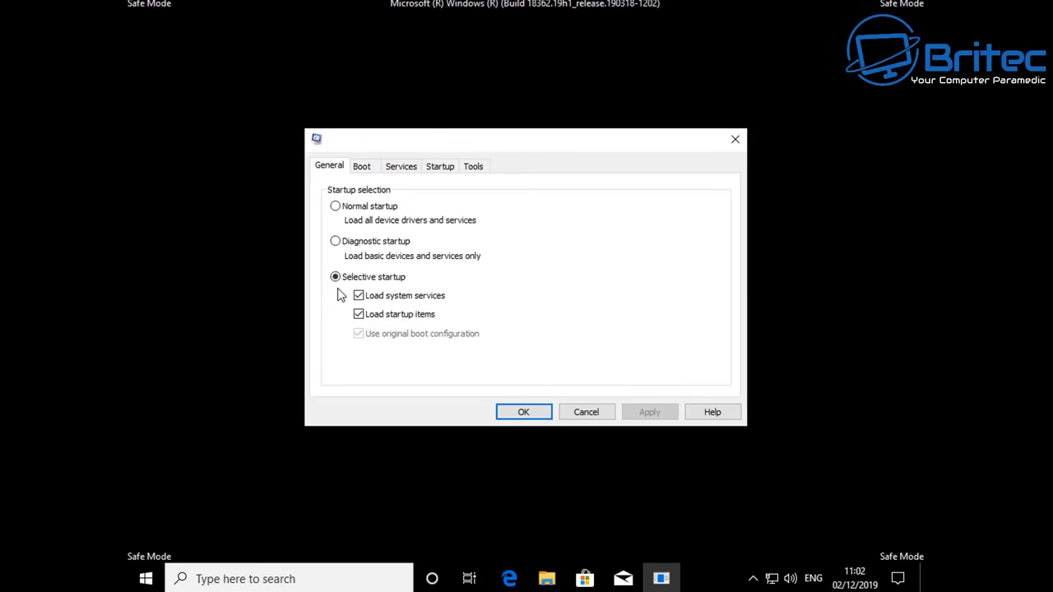
pyautogui.click(359, 316)
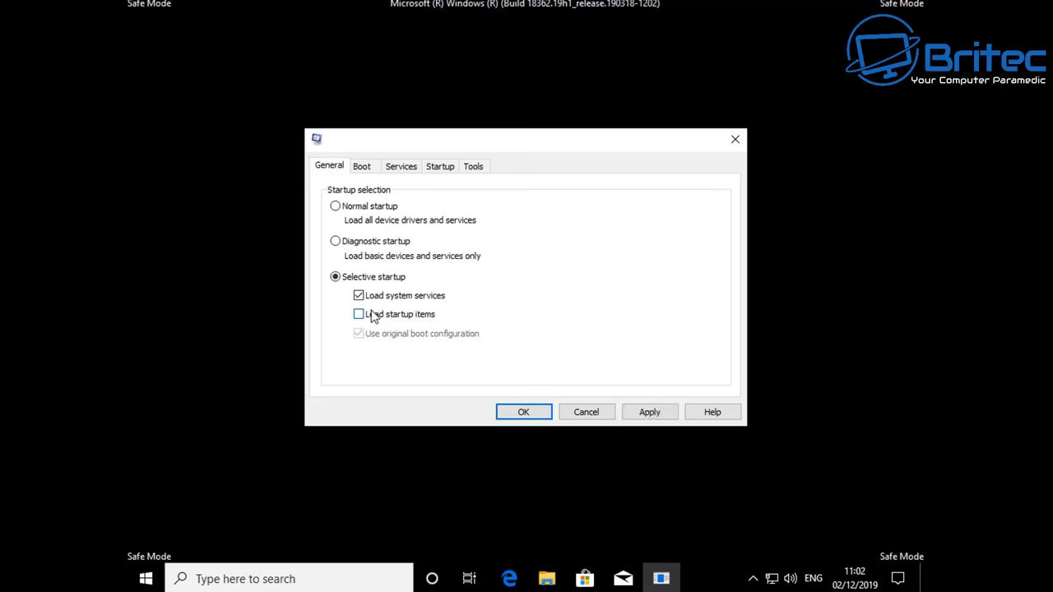
pyautogui.click(659, 415)
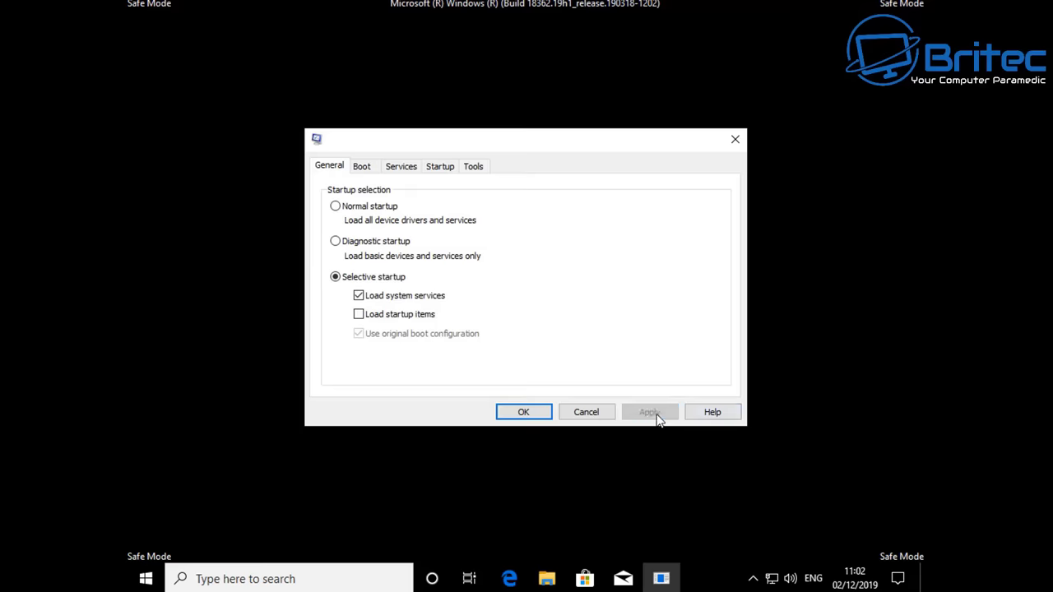
pyautogui.click(521, 412)
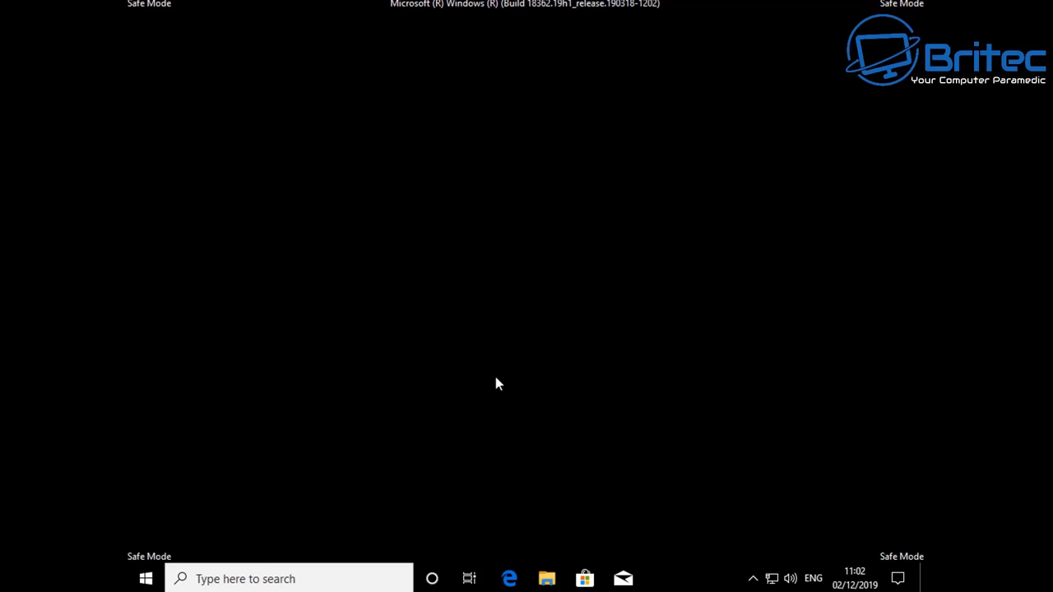
# Restart the PC from the Start menu's power options.
pyautogui.click(144, 579)
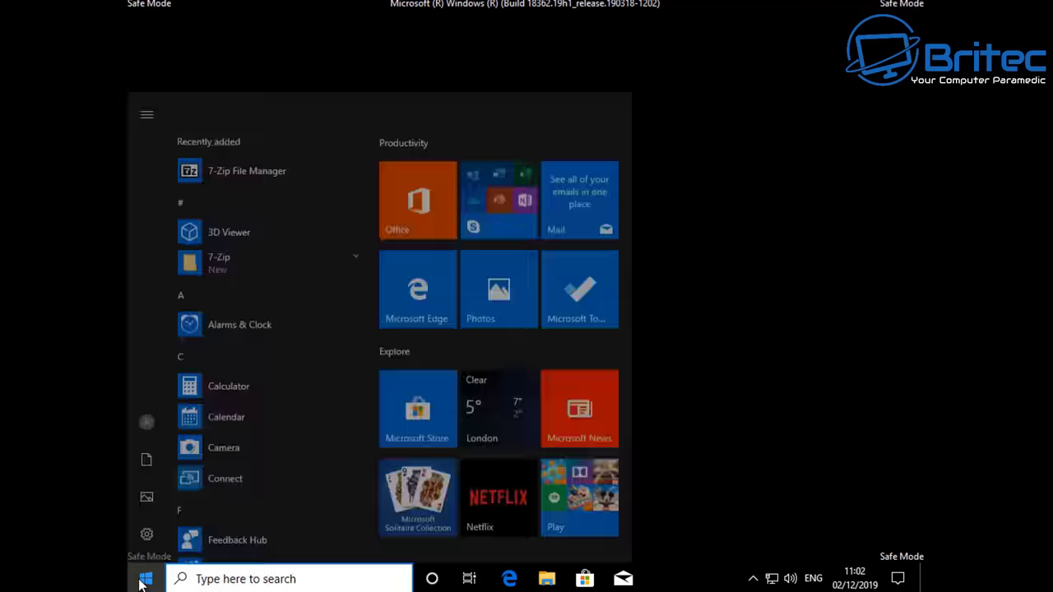
pyautogui.click(147, 547)
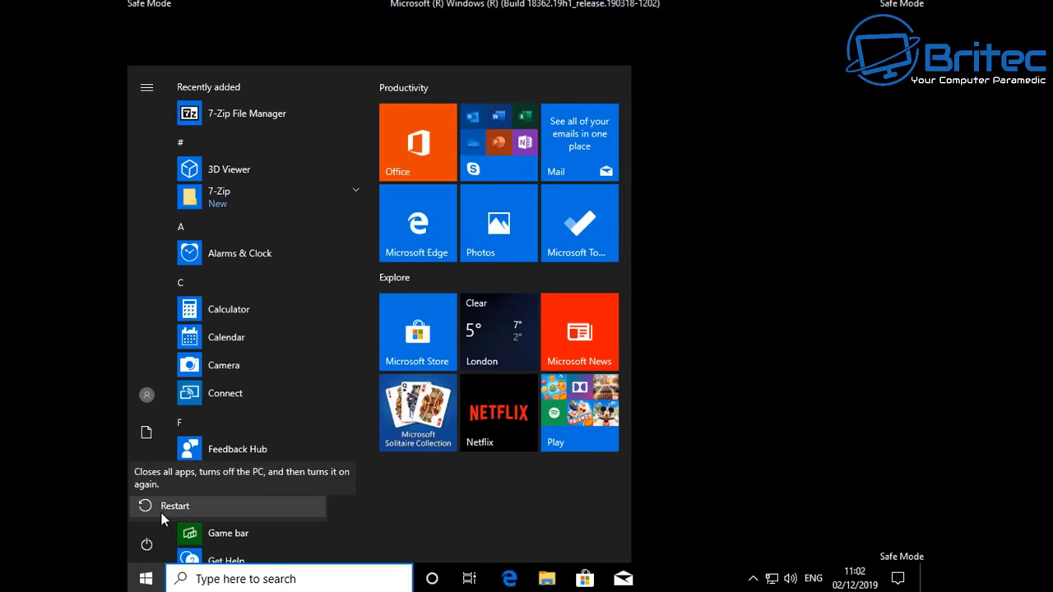
pyautogui.click(163, 517)
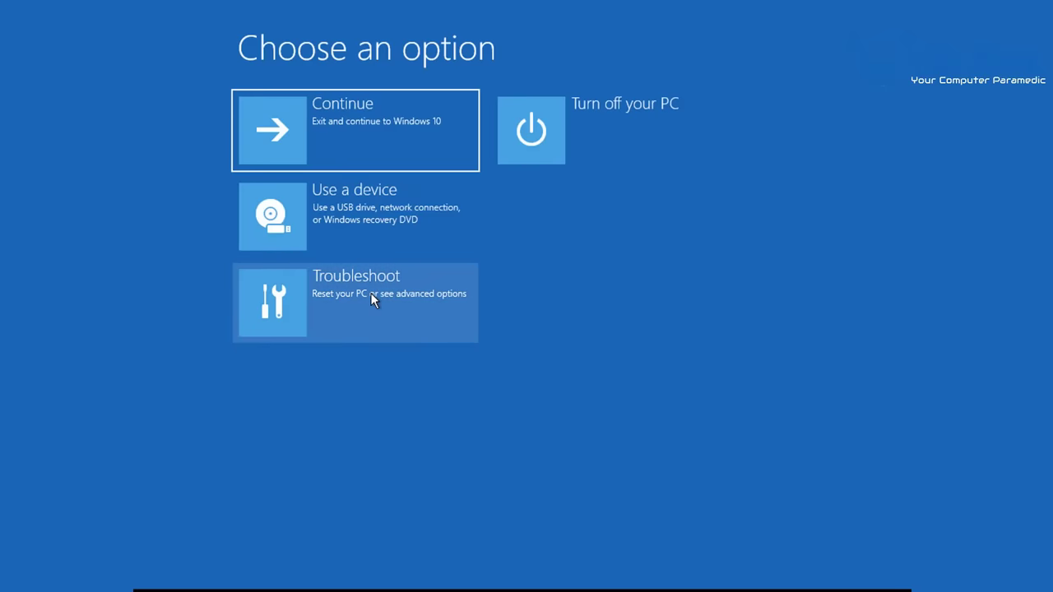
# Choose Troubleshoot > Reset this PC > Keep my files and begin the reset.
pyautogui.press('Down')
pyautogui.press('Down')
pyautogui.click(367, 302)
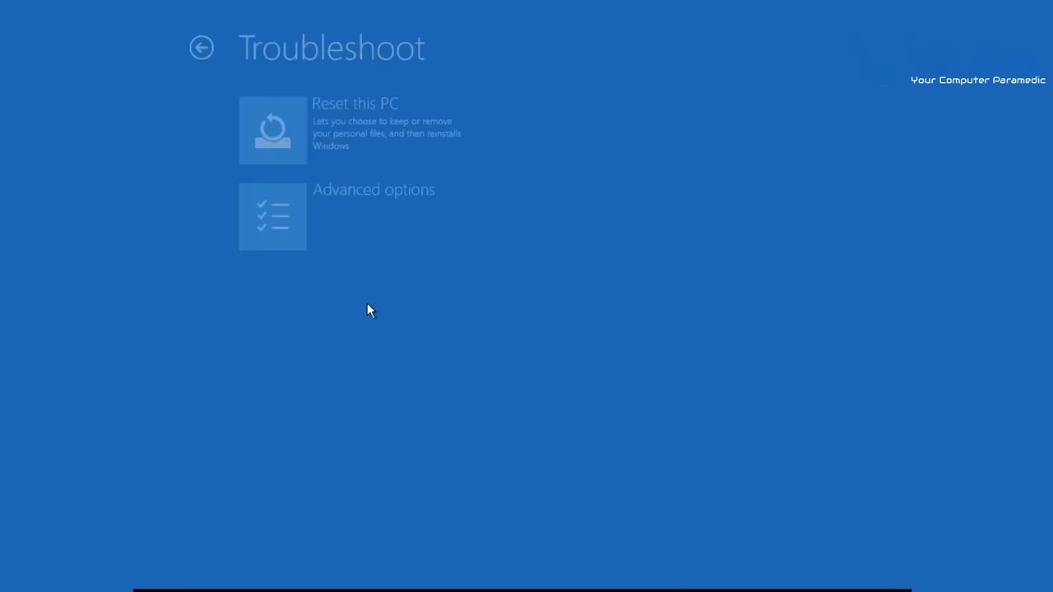
pyautogui.click(372, 140)
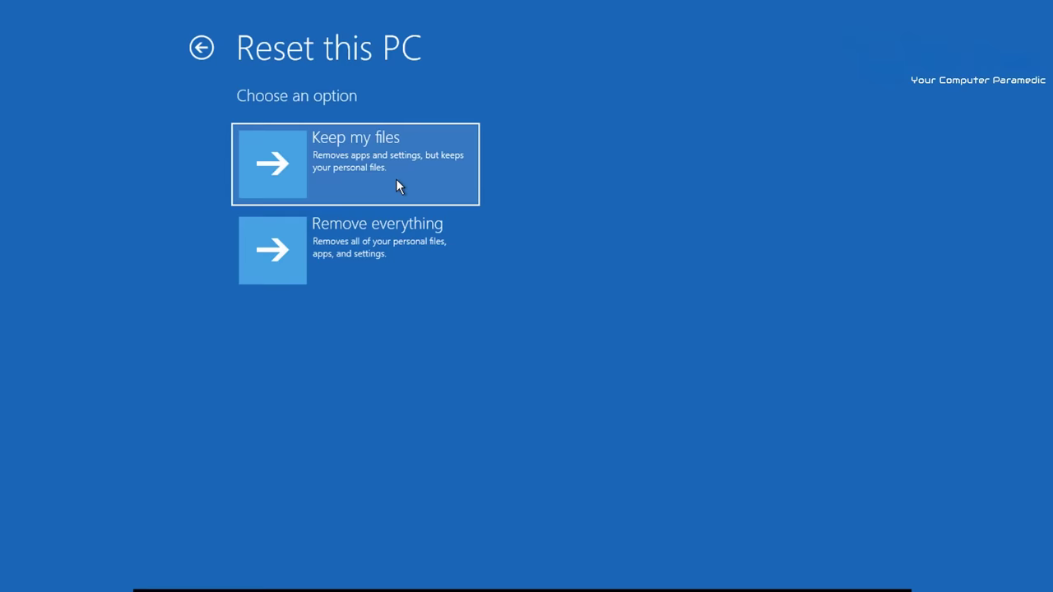
pyautogui.click(396, 183)
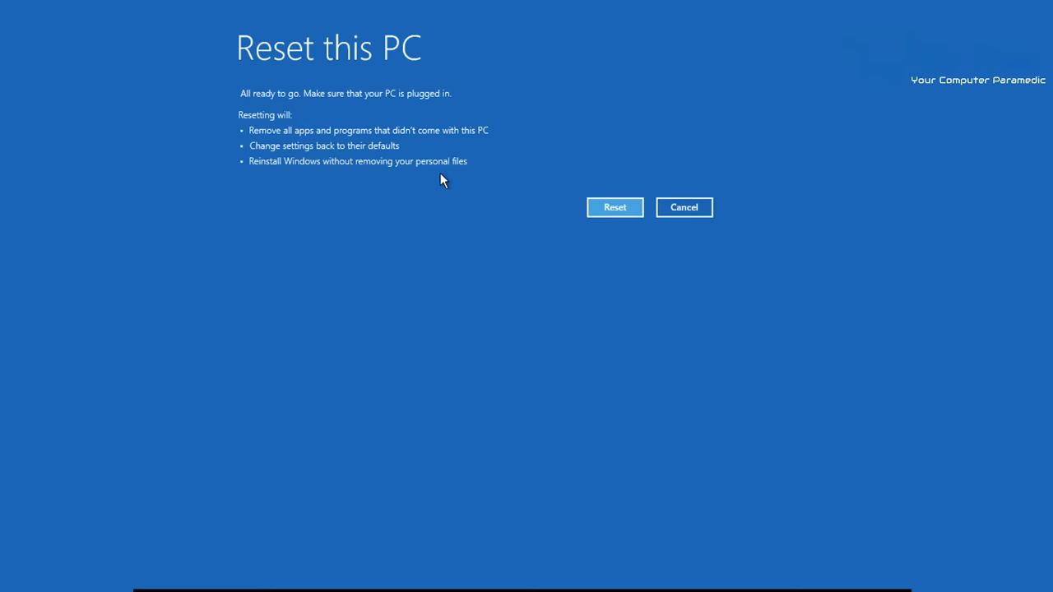
pyautogui.click(615, 208)
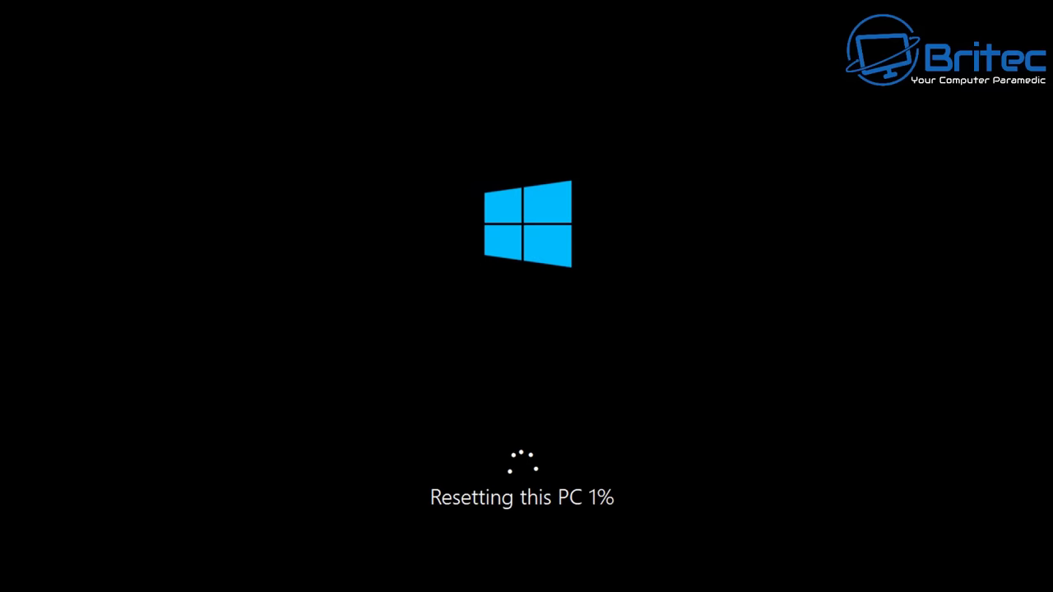